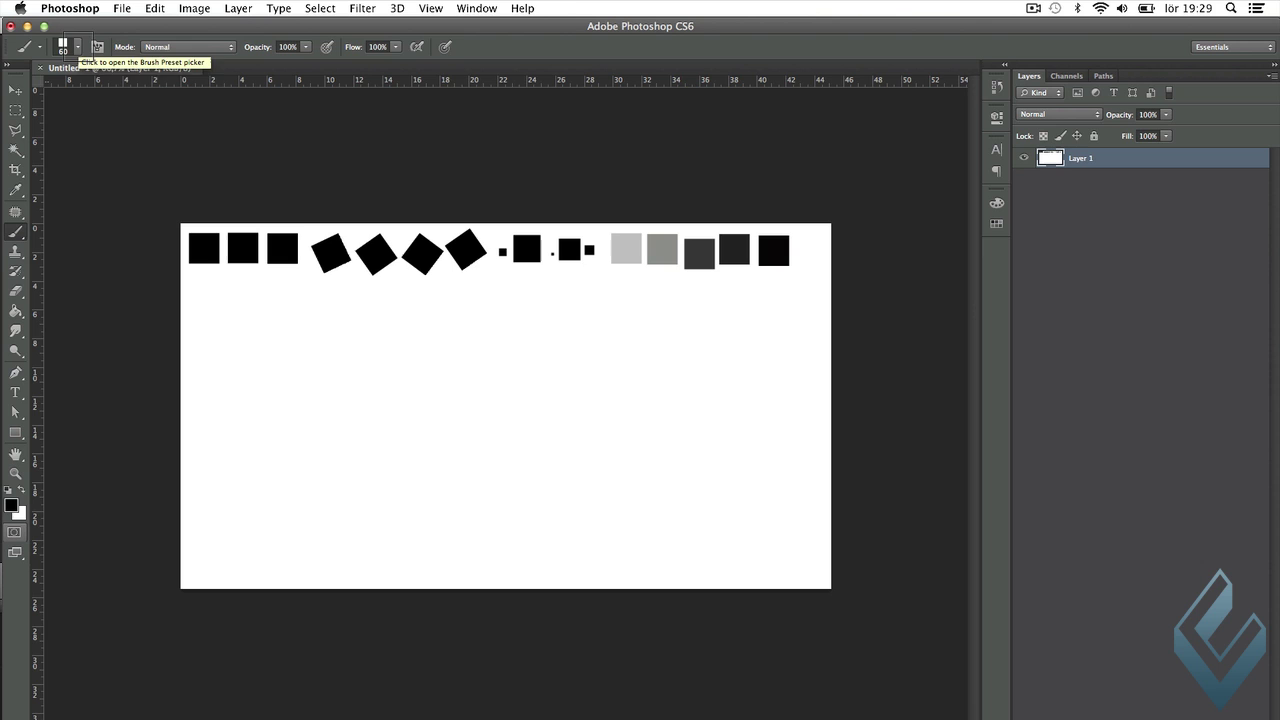
# - Show the Brush panel from the Window menu and enable Shape Dynamics
pyautogui.click(476, 8)
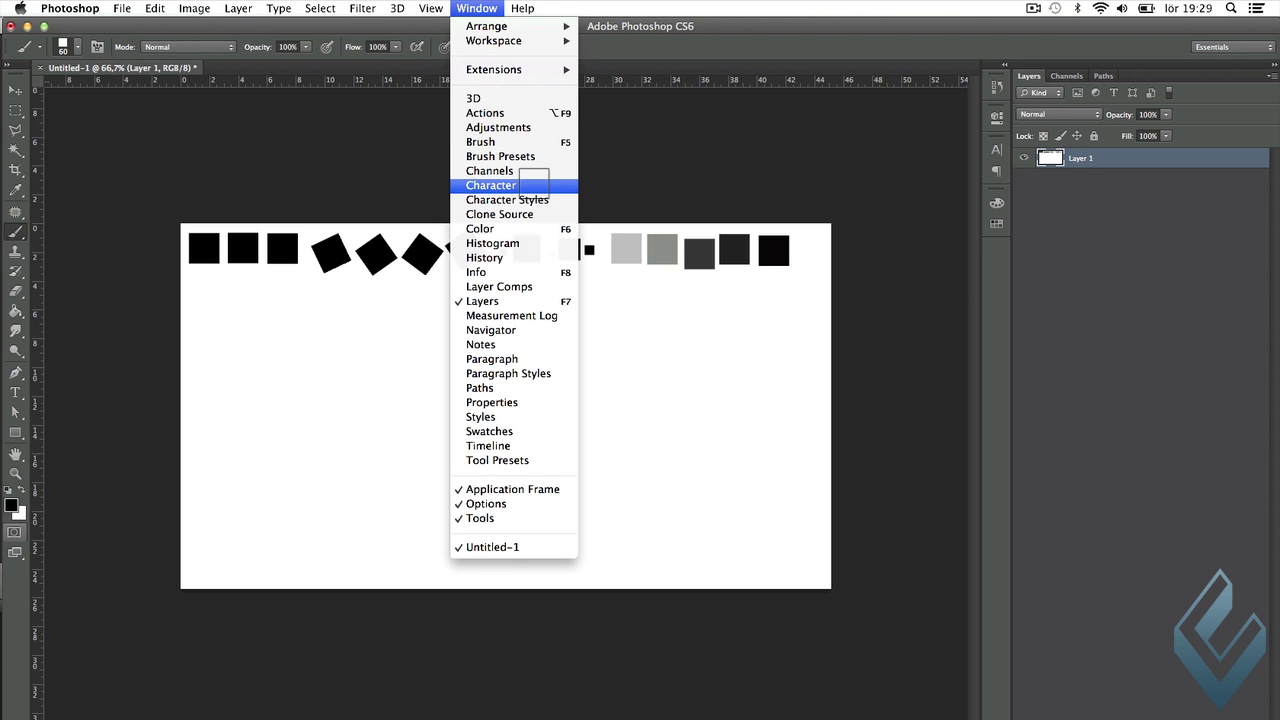
pyautogui.click(541, 141)
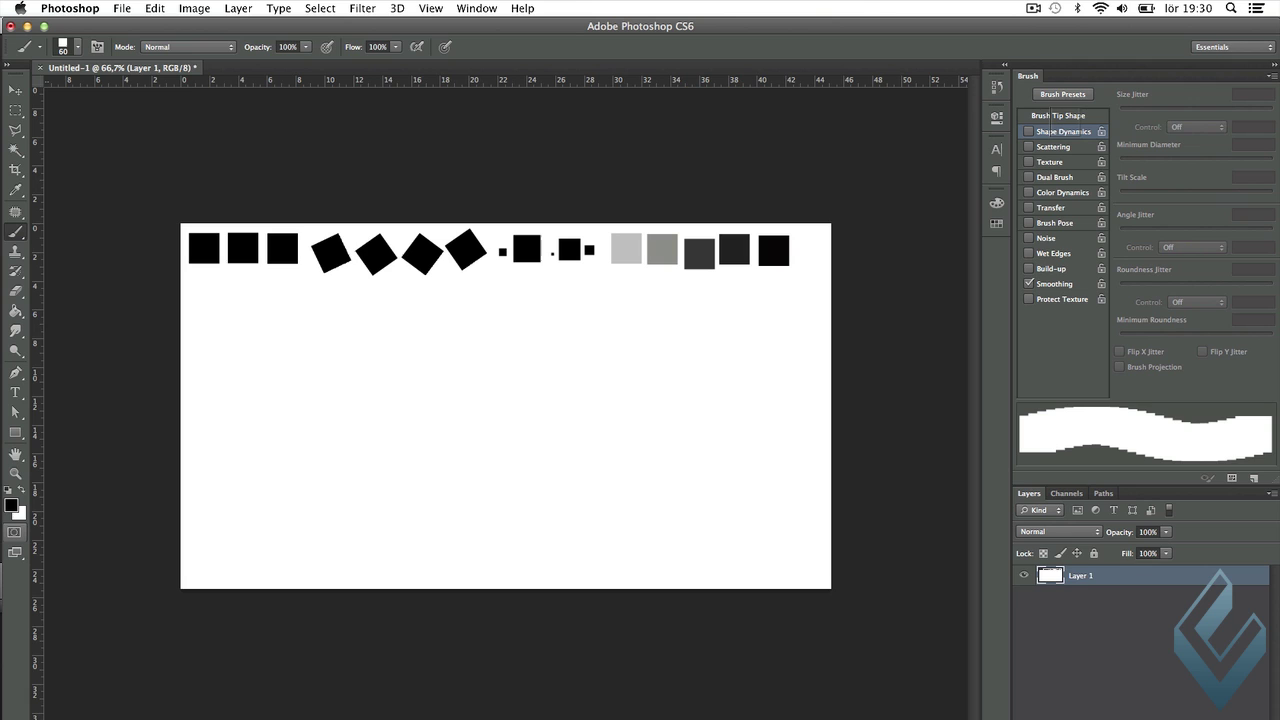
pyautogui.click(1052, 131)
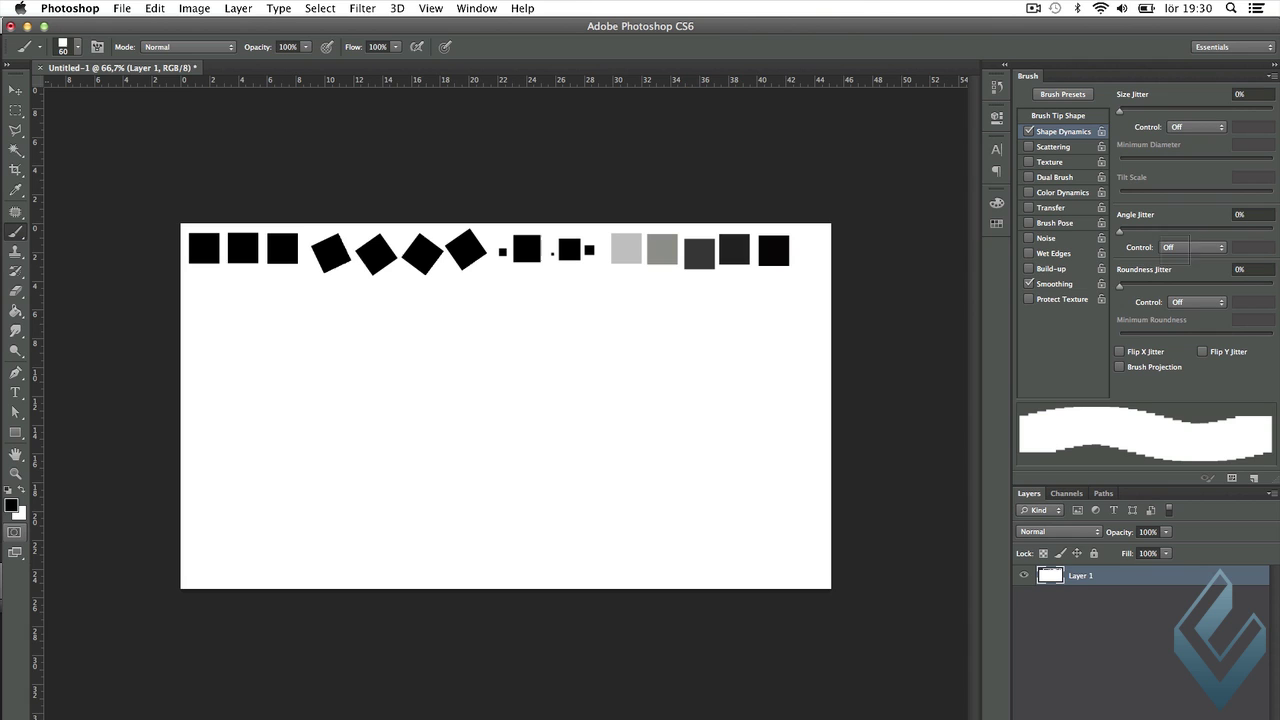
# - With angle control Off, set a small angle jitter of about 3% and paint a second row of squares
pyautogui.click(1188, 247)
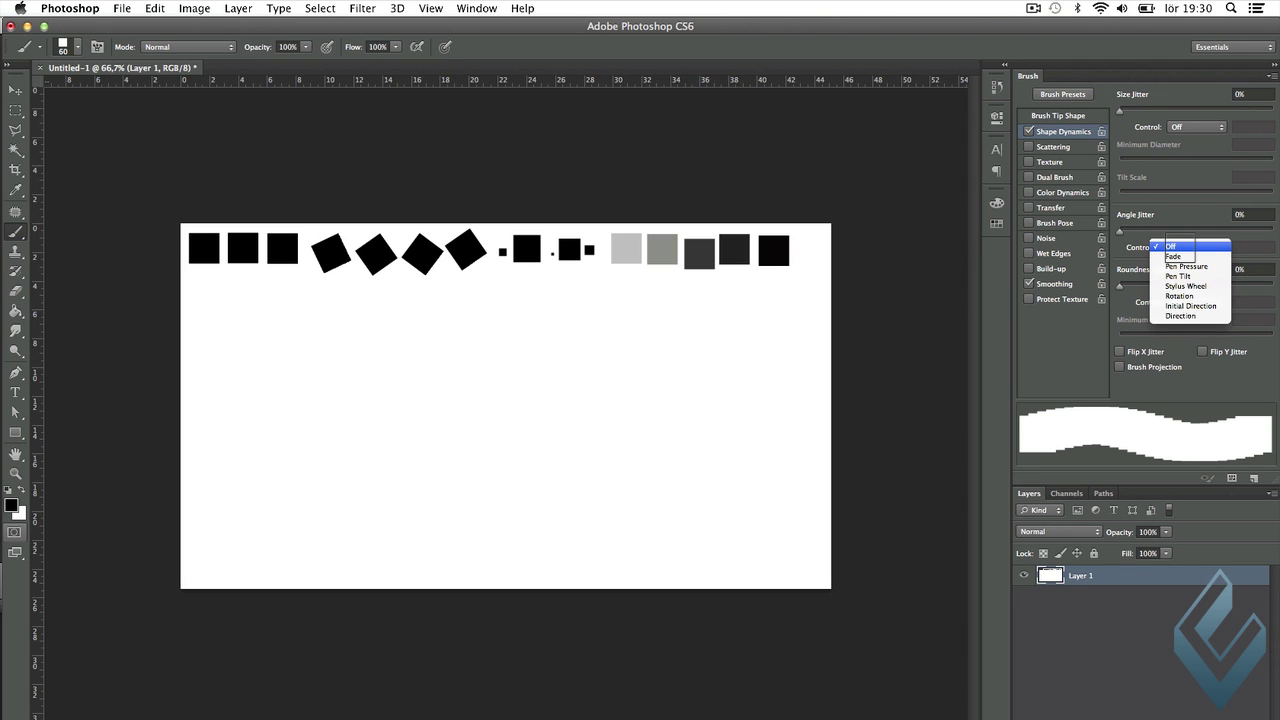
pyautogui.click(1172, 246)
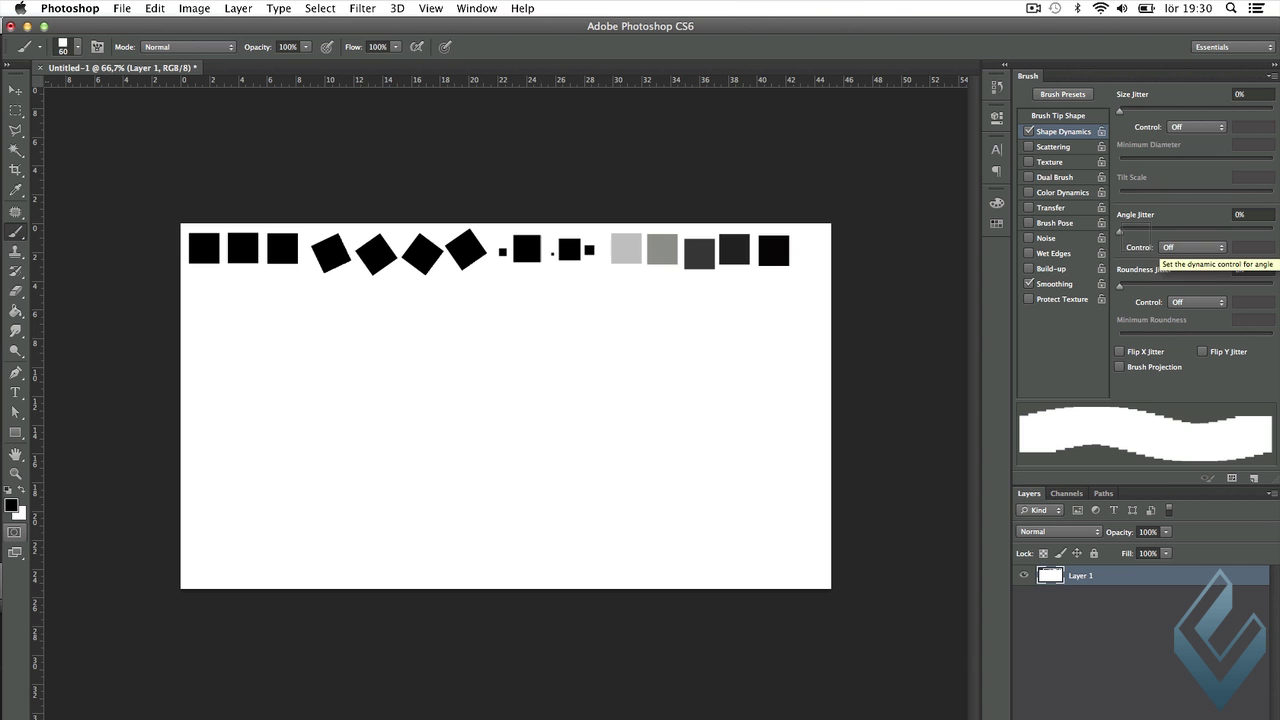
pyautogui.moveTo(1120, 231)
pyautogui.mouseDown()
pyautogui.moveTo(1272, 232)
pyautogui.moveTo(1088, 231)
pyautogui.moveTo(1124, 231)
pyautogui.mouseUp()
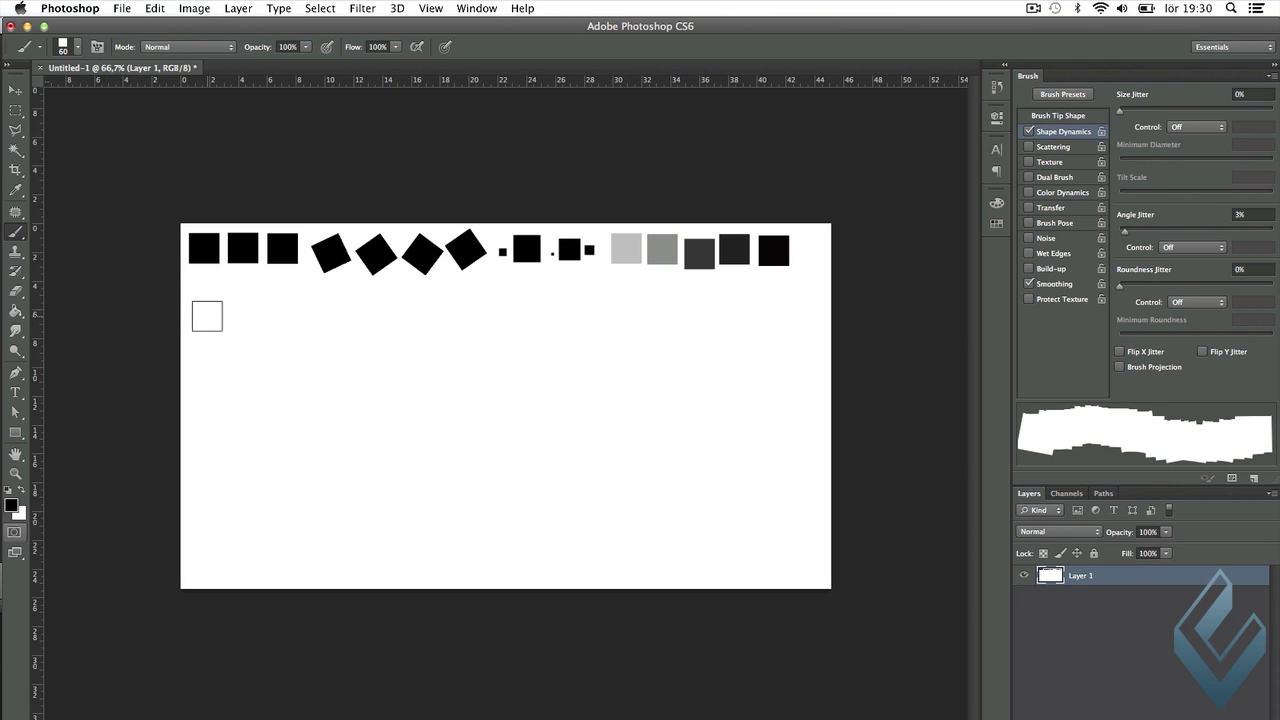
pyautogui.moveTo(203, 298); pyautogui.dragTo(286, 297)
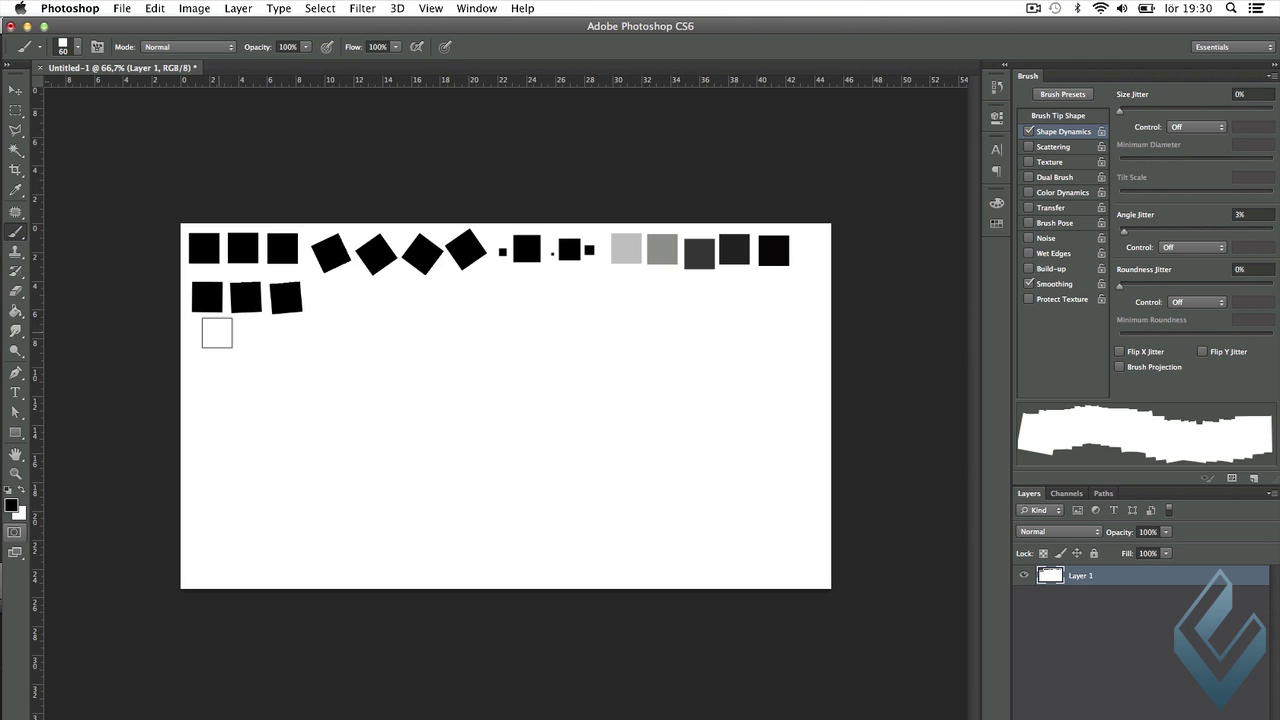
pyautogui.moveTo(212, 335); pyautogui.dragTo(230, 335)
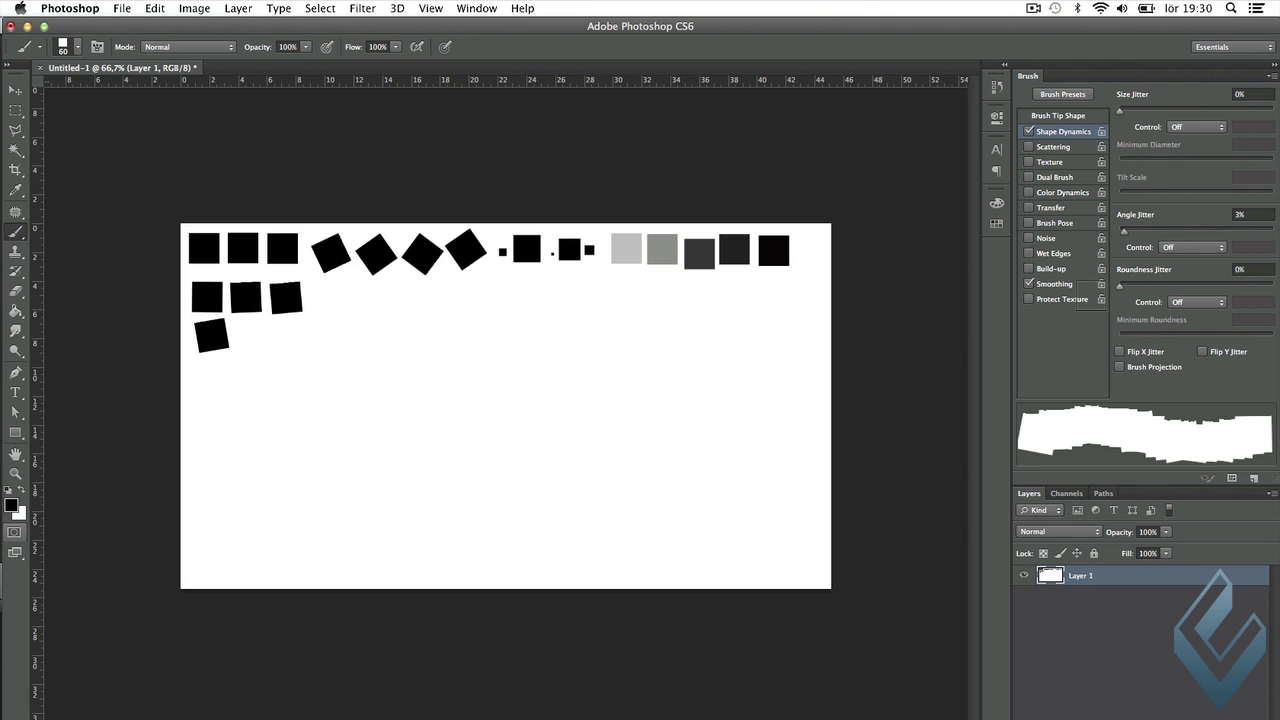
# - Raise angle jitter to 40% and stamp strongly rotated squares in the third row and below
pyautogui.moveTo(1160, 230); pyautogui.dragTo(1181, 230)
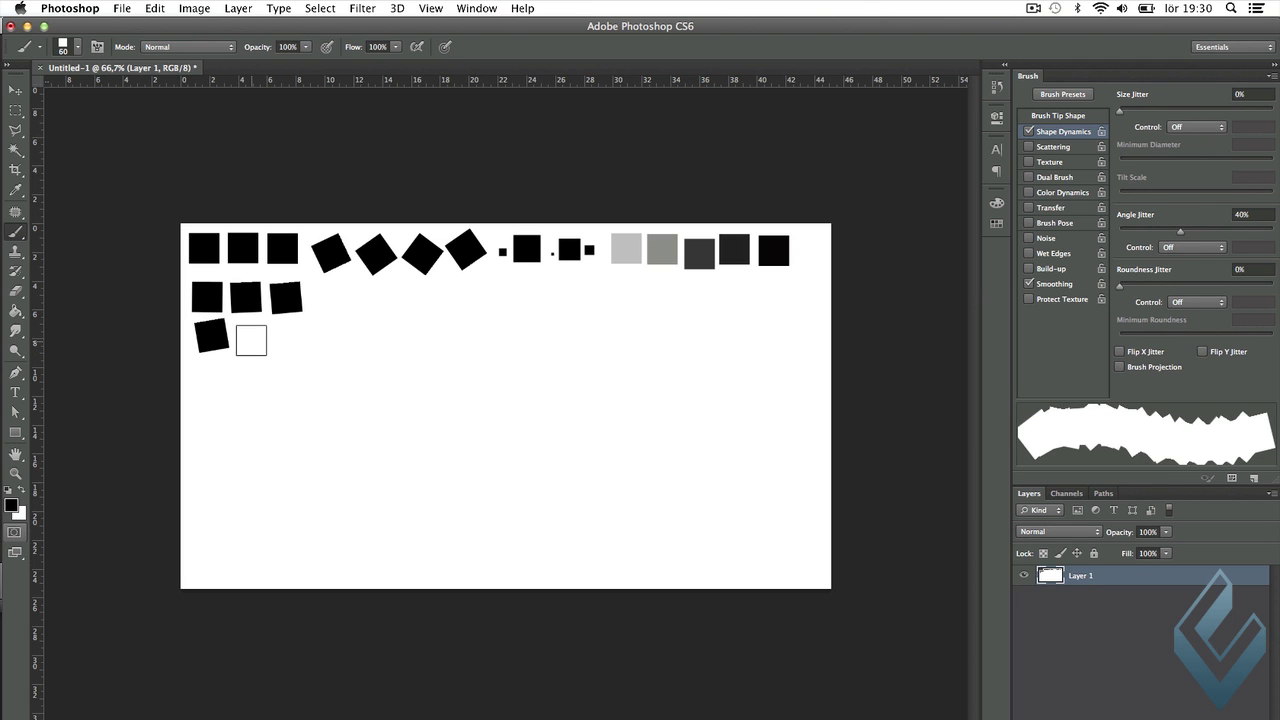
pyautogui.click(252, 339)
pyautogui.click(297, 338)
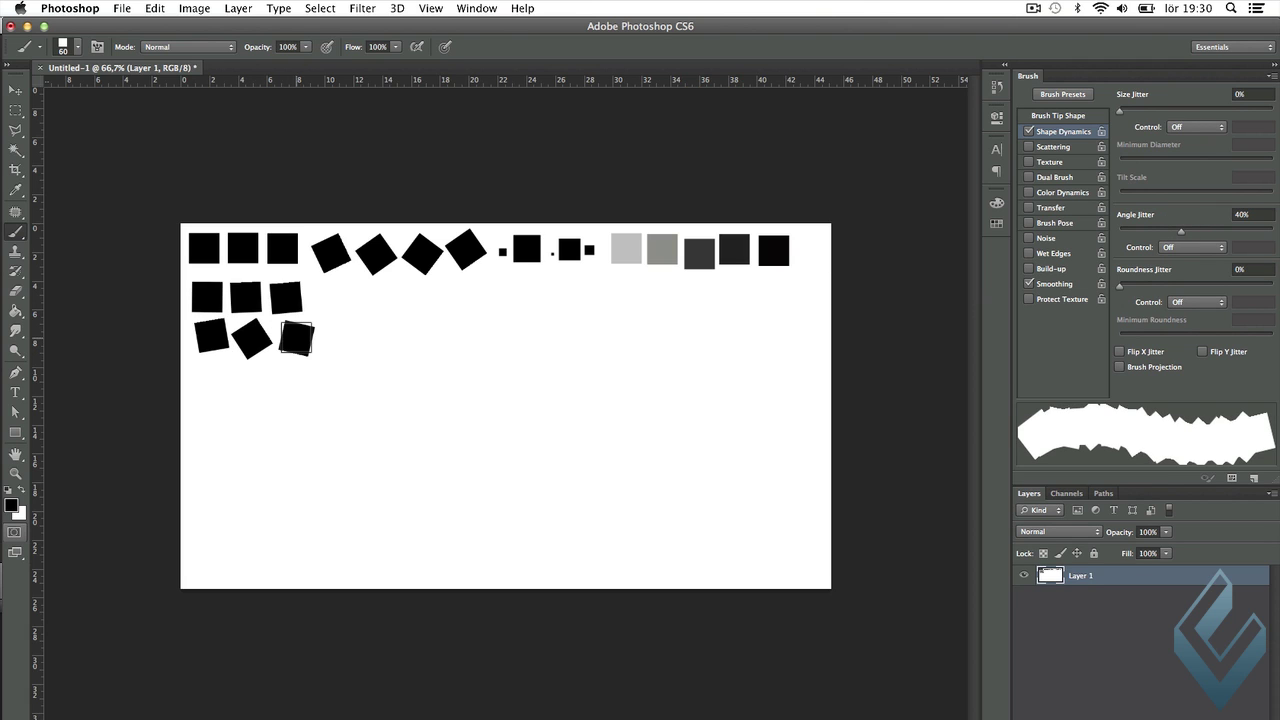
pyautogui.click(217, 380)
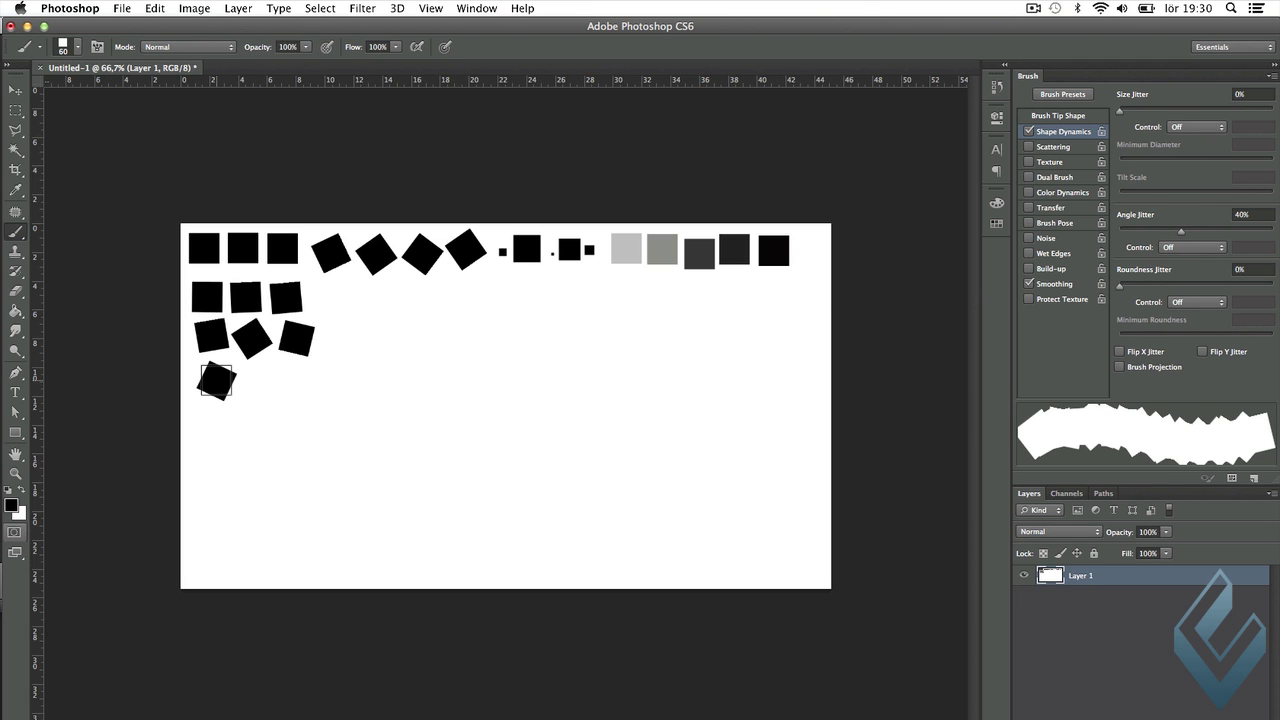
pyautogui.click(297, 340)
pyautogui.click(297, 340)
# - Reset angle jitter to 0% and add size jitter with control Off, trying 27%
pyautogui.click(1148, 230)
pyautogui.moveTo(1148, 230); pyautogui.dragTo(1116, 231)
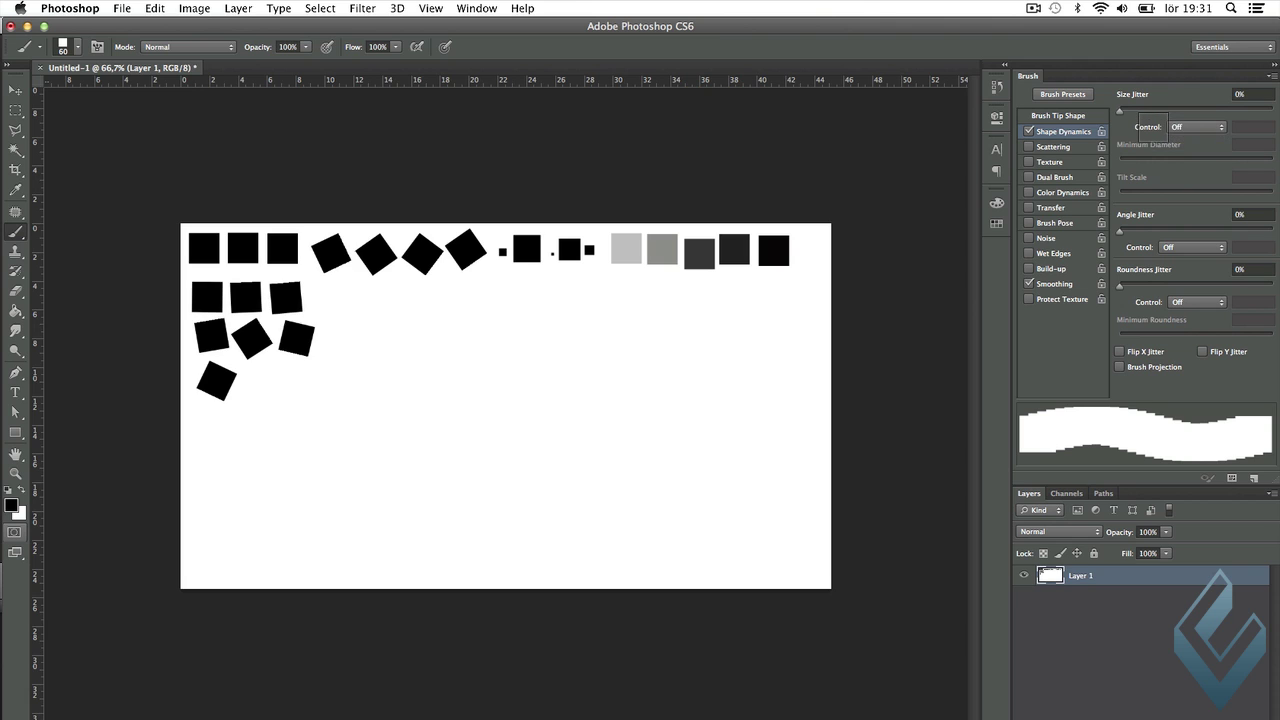
pyautogui.click(1190, 127)
pyautogui.click(1178, 126)
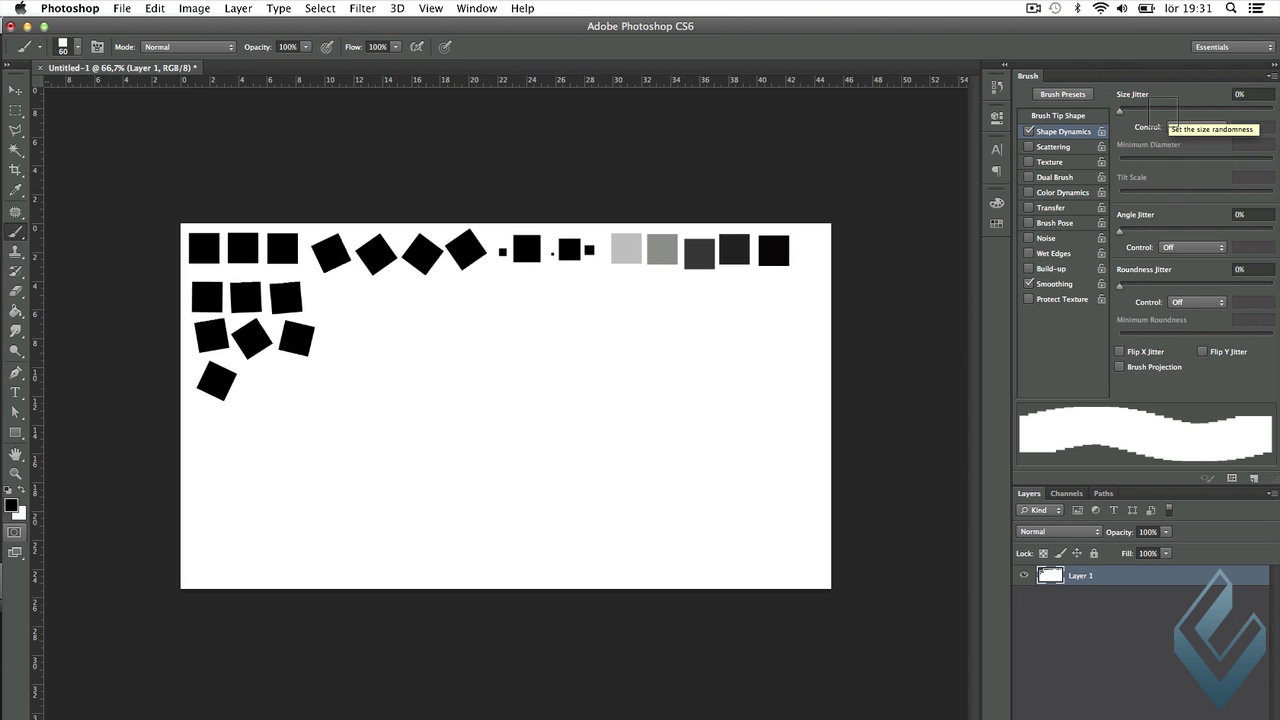
pyautogui.moveTo(1150, 110); pyautogui.dragTo(1187, 110)
pyautogui.moveTo(1142, 110); pyautogui.dragTo(1161, 110)
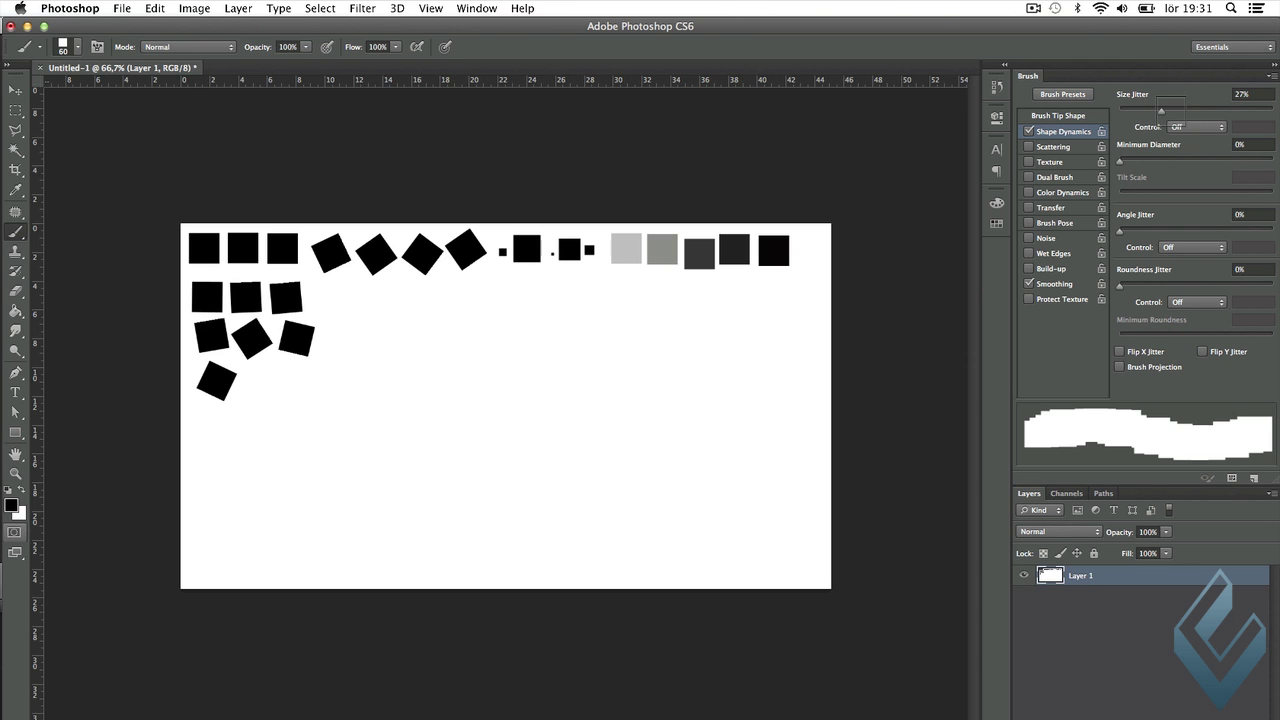
# - Try size jitter at 70% and minimum diameter at 22%, then reset diameter to 0% and lower size jitter
pyautogui.moveTo(1161, 110)
pyautogui.mouseDown()
pyautogui.moveTo(1130, 110)
pyautogui.moveTo(1227, 110)
pyautogui.mouseUp()
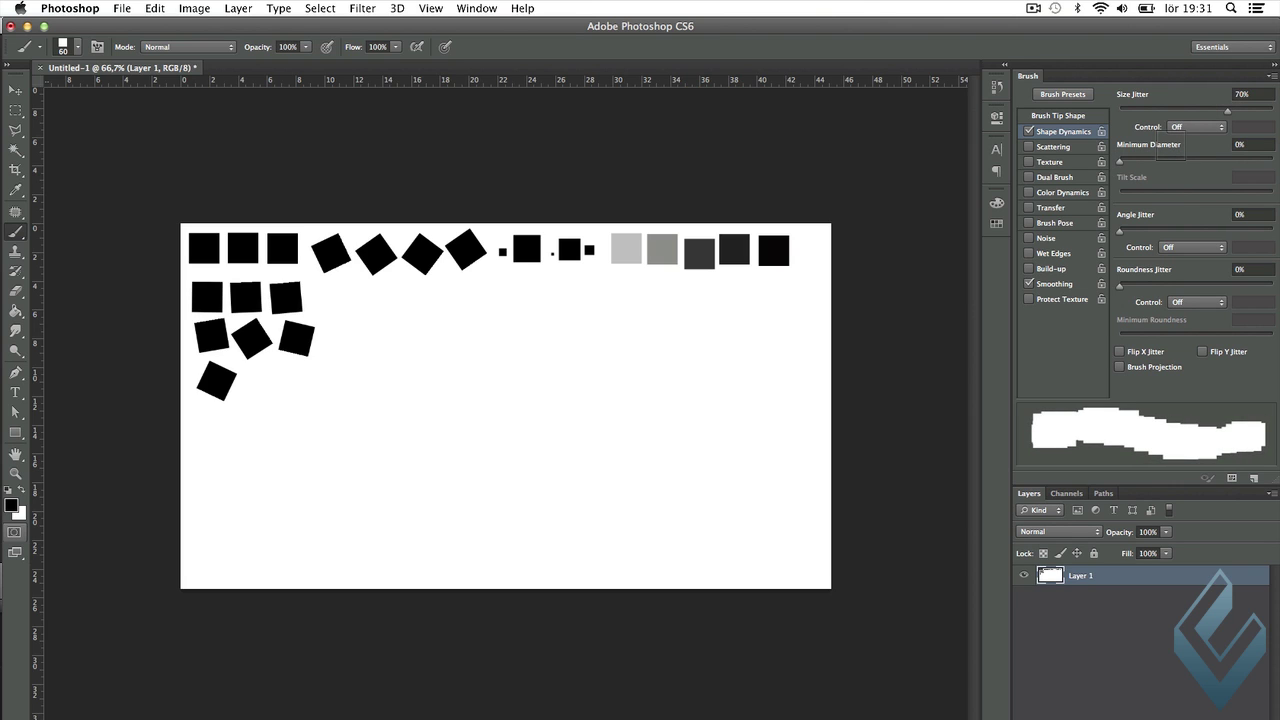
pyautogui.moveTo(1120, 161)
pyautogui.mouseDown()
pyautogui.moveTo(1185, 161)
pyautogui.moveTo(1153, 161)
pyautogui.mouseUp()
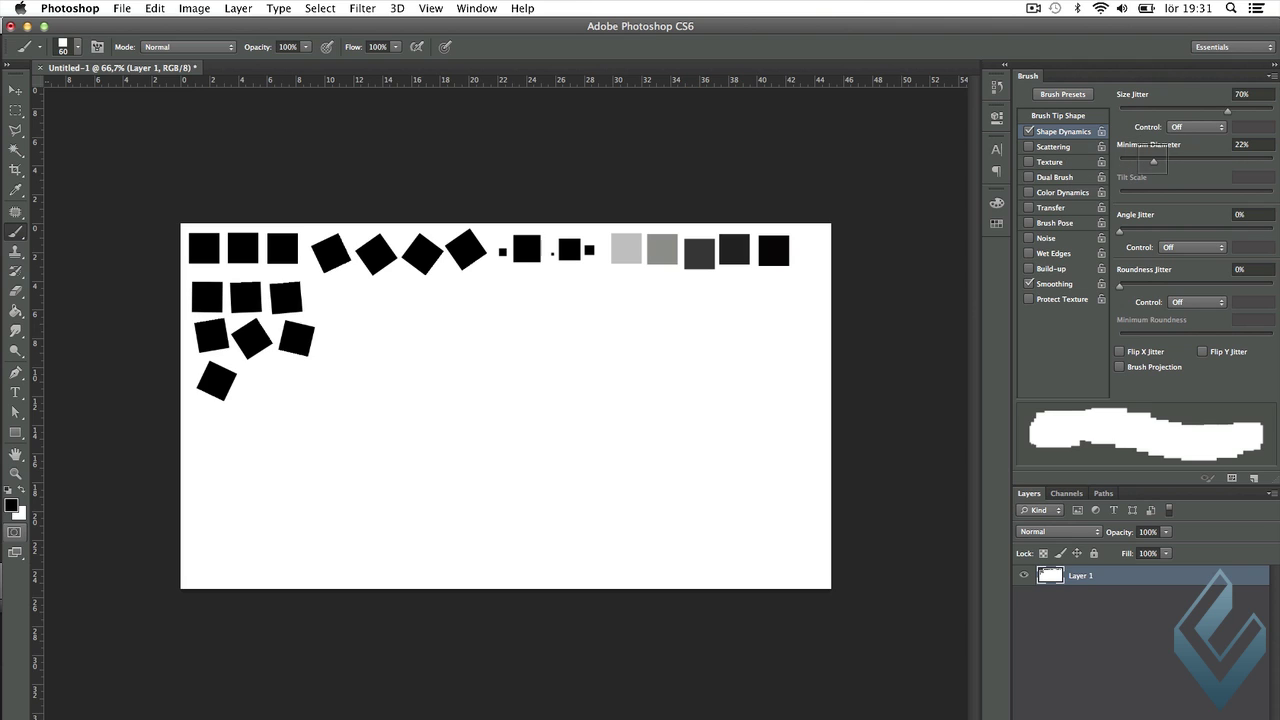
pyautogui.moveTo(1155, 162); pyautogui.dragTo(1120, 161)
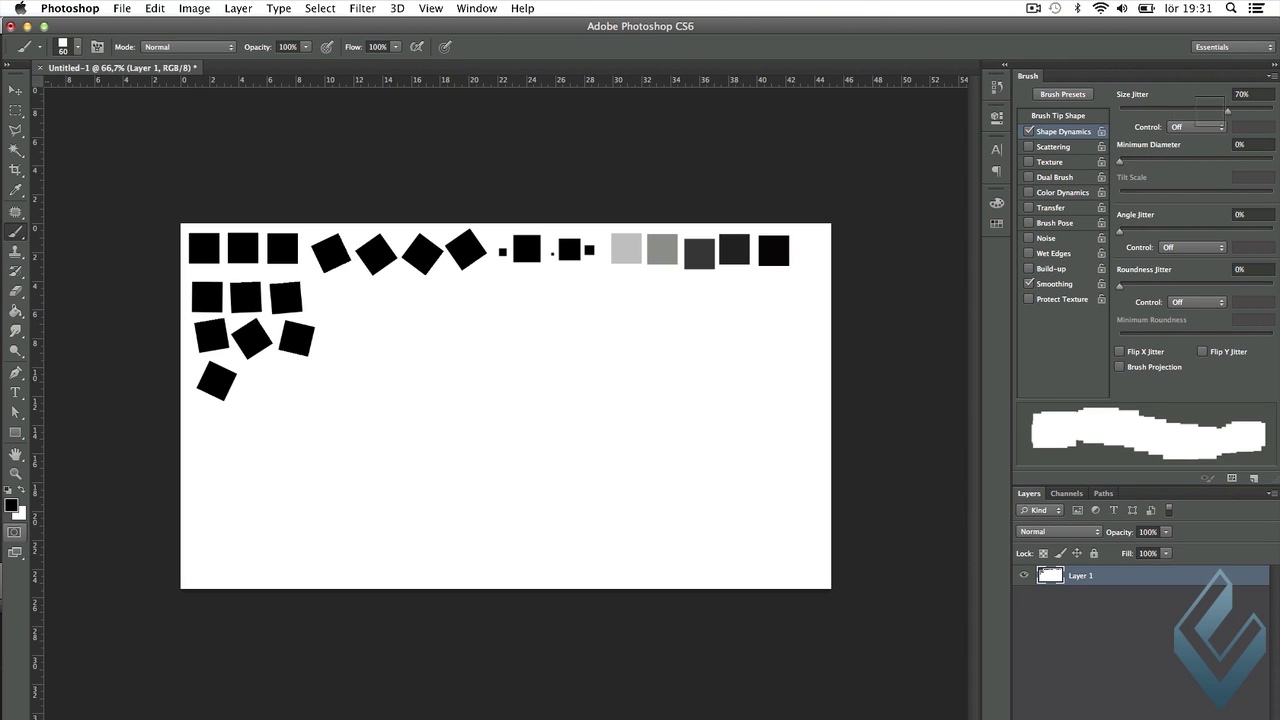
pyautogui.moveTo(1227, 110); pyautogui.dragTo(1128, 110)
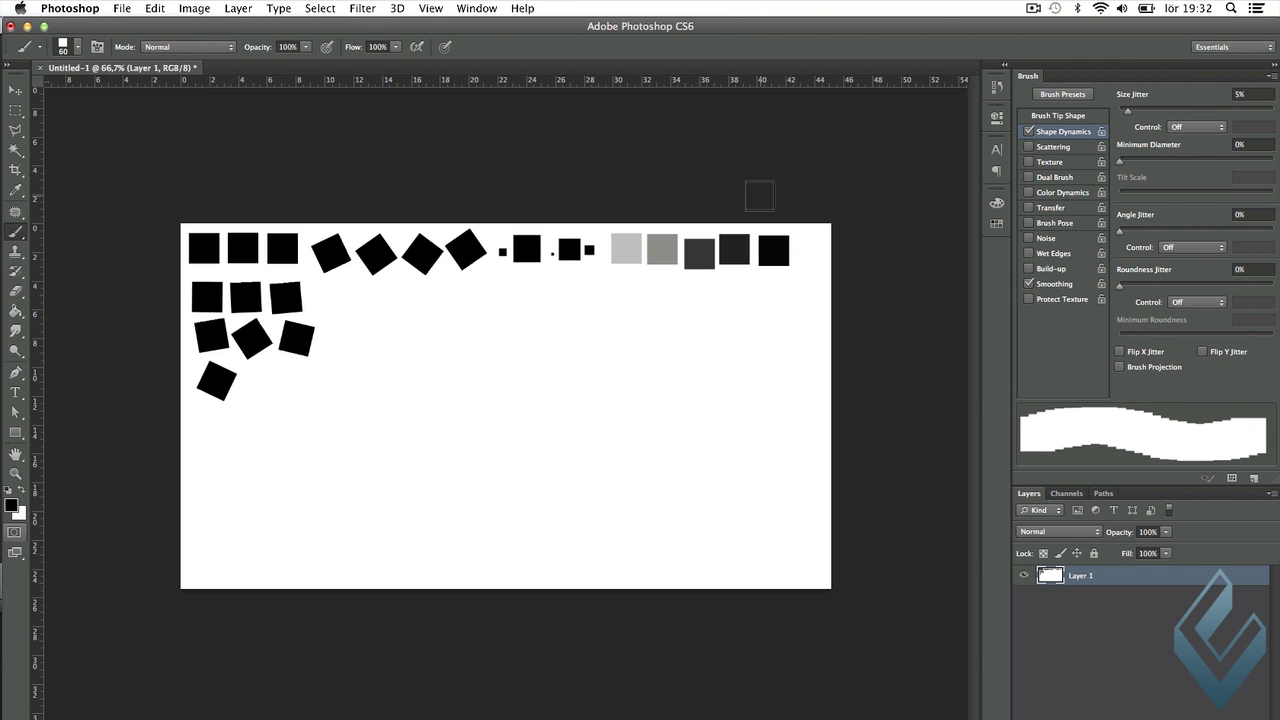
# - Stamp three squares with the current size jitter to start a new row
pyautogui.click(354, 301)
pyautogui.click(384, 303)
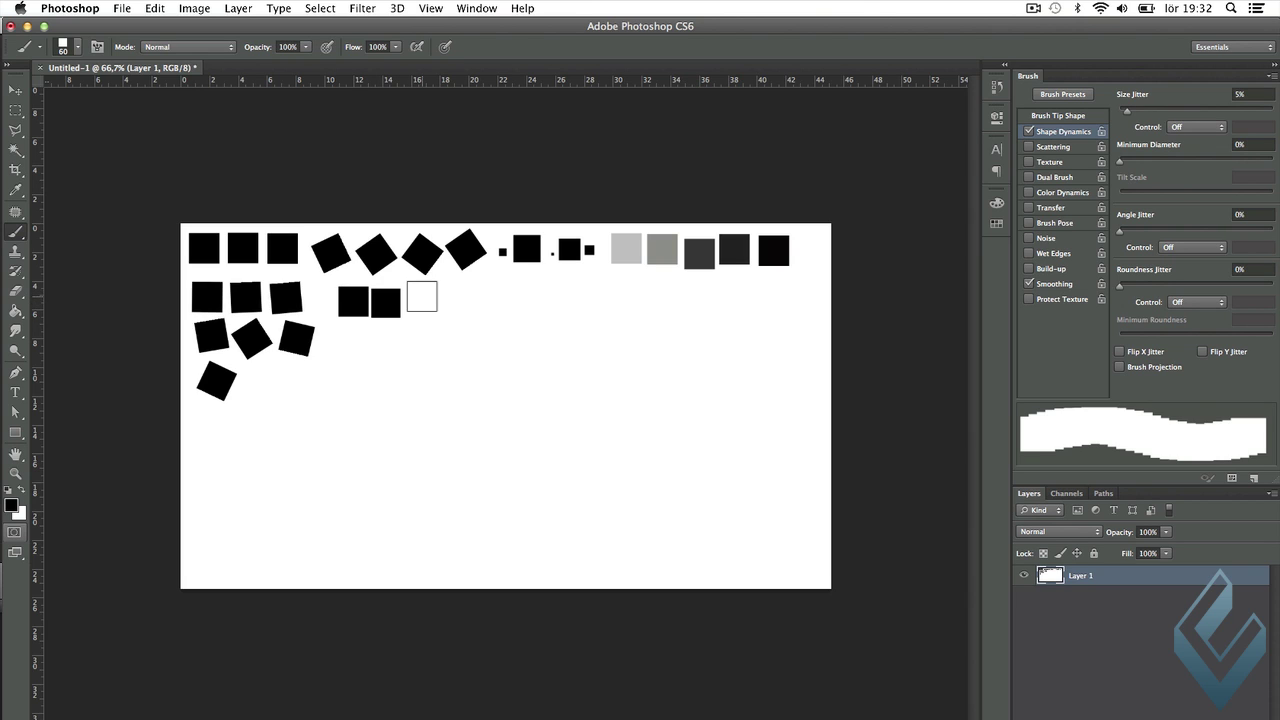
pyautogui.click(417, 302)
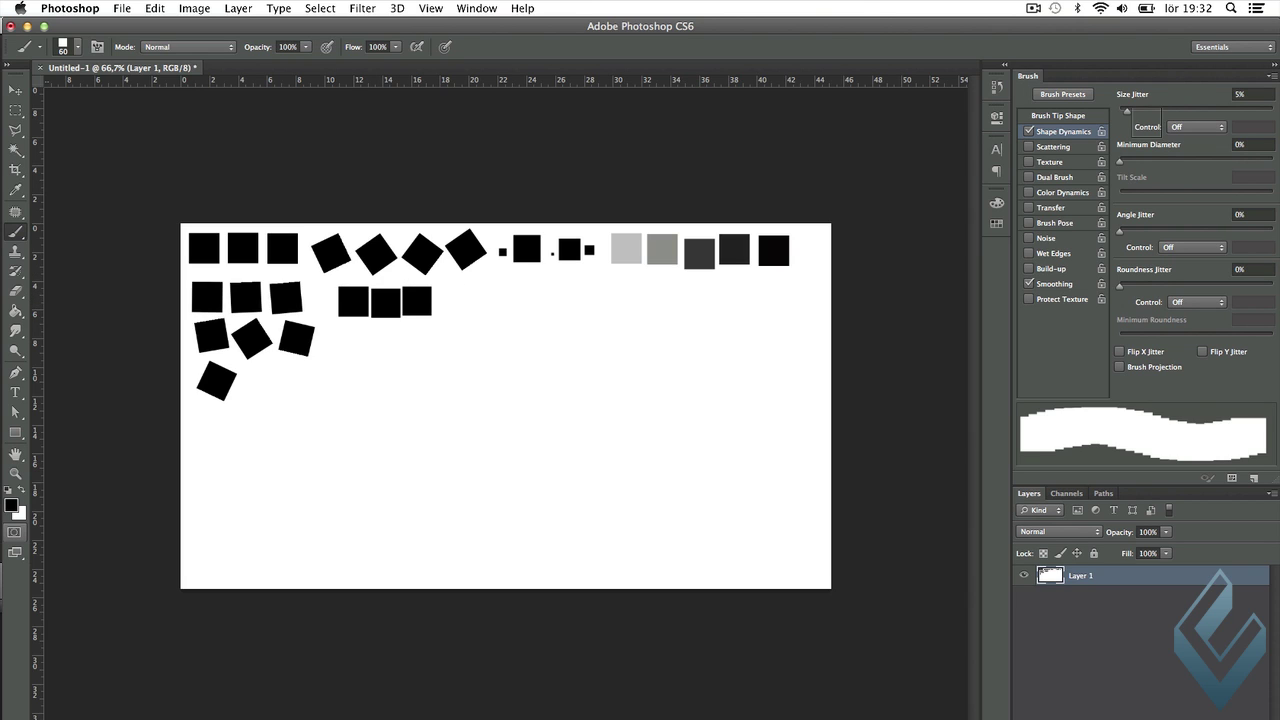
# - Raise size jitter to 100% and stamp a row of four randomly sized squares
pyautogui.moveTo(1127, 110); pyautogui.dragTo(1268, 110)
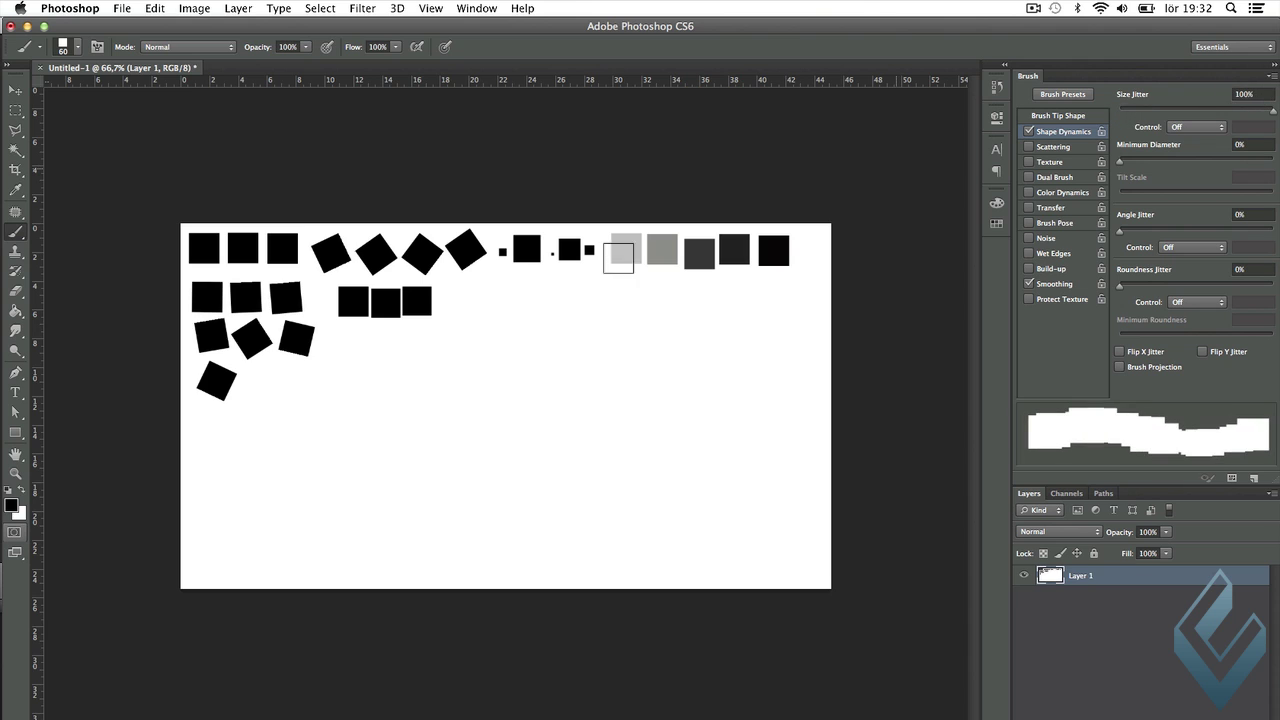
pyautogui.click(345, 343)
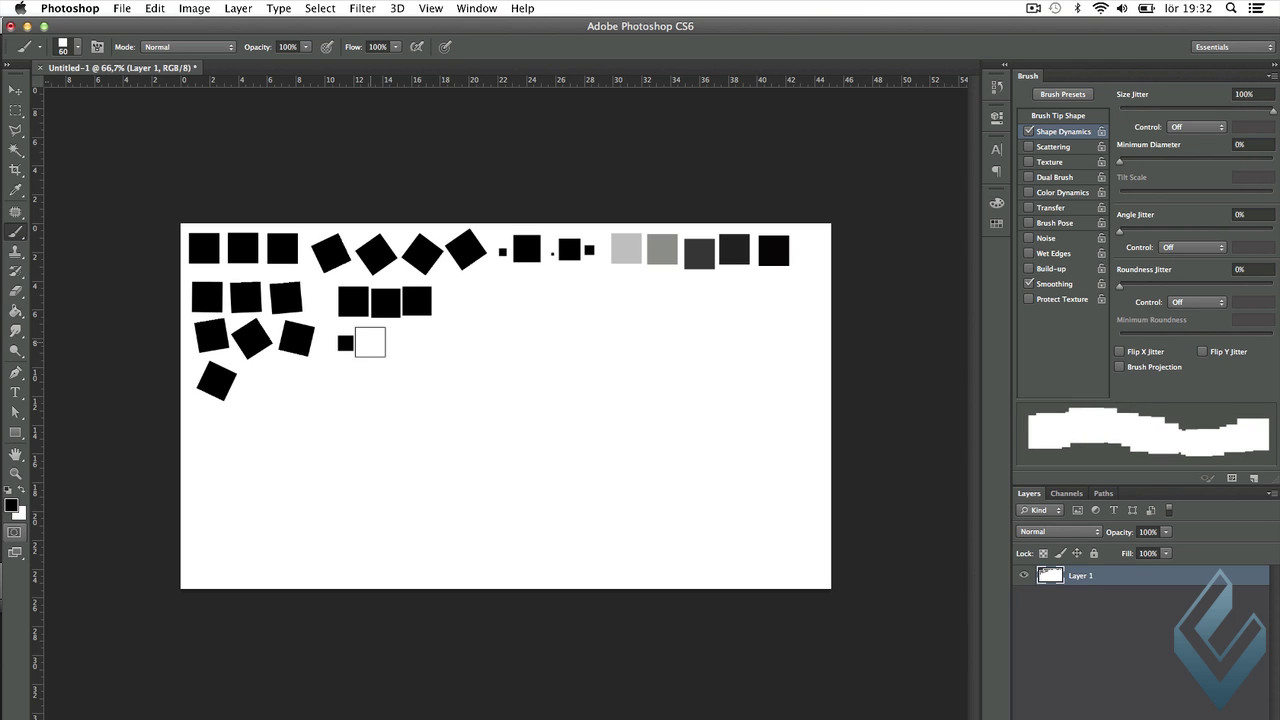
pyautogui.click(370, 342)
pyautogui.click(387, 342)
pyautogui.click(412, 343)
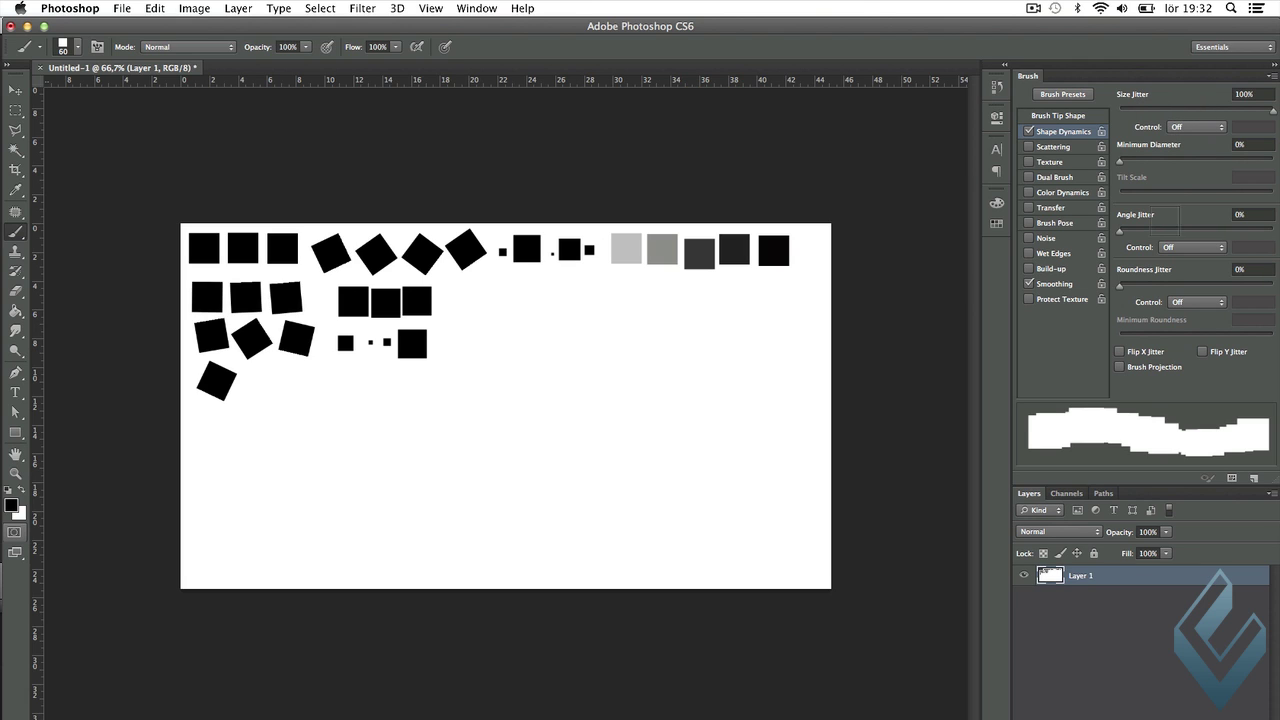
# - Raise angle jitter, stamp a fourth row of five rotated, size-varied squares, then reset angle jitter to 0%
pyautogui.moveTo(1165, 228); pyautogui.dragTo(1272, 231)
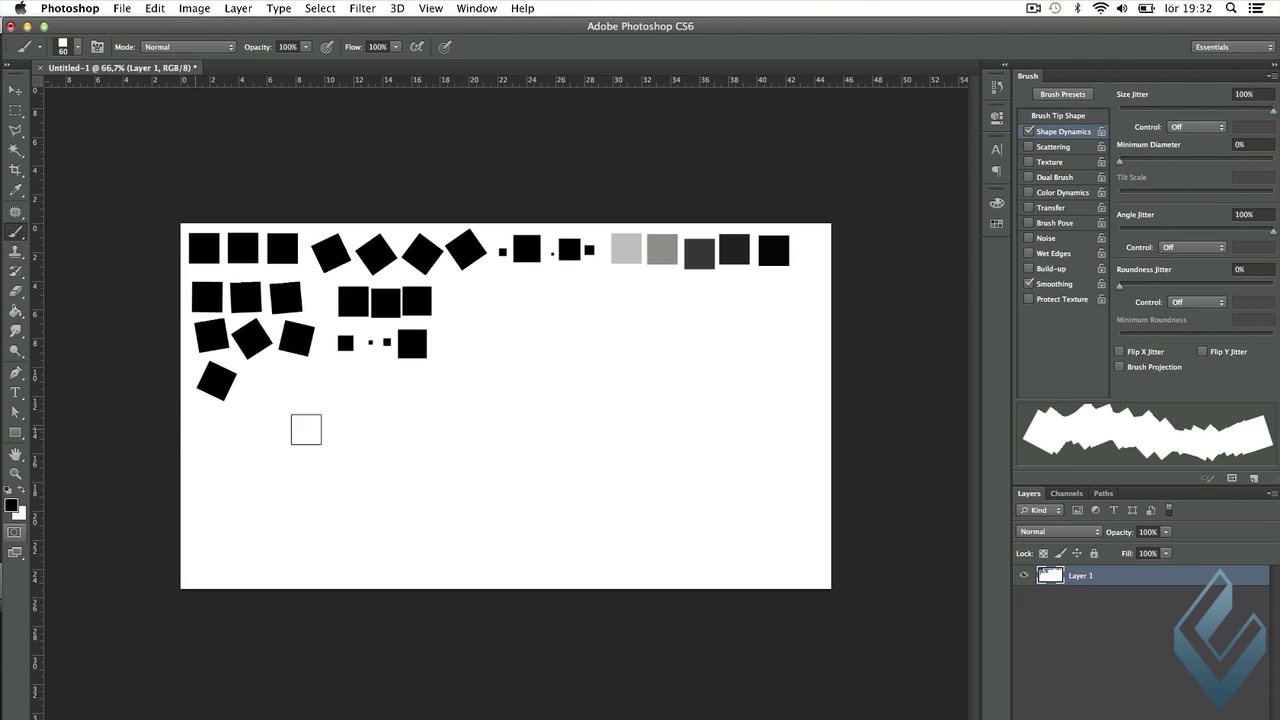
pyautogui.click(274, 382)
pyautogui.click(306, 384)
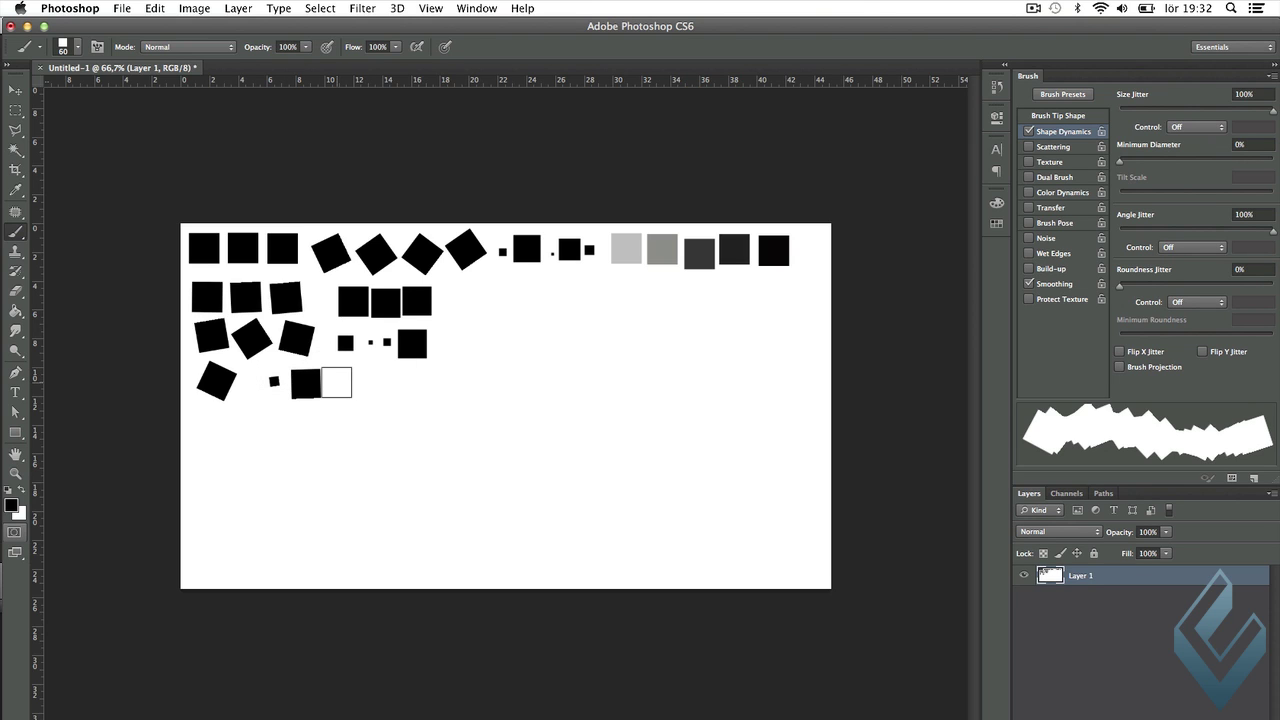
pyautogui.click(336, 380)
pyautogui.click(357, 385)
pyautogui.click(383, 385)
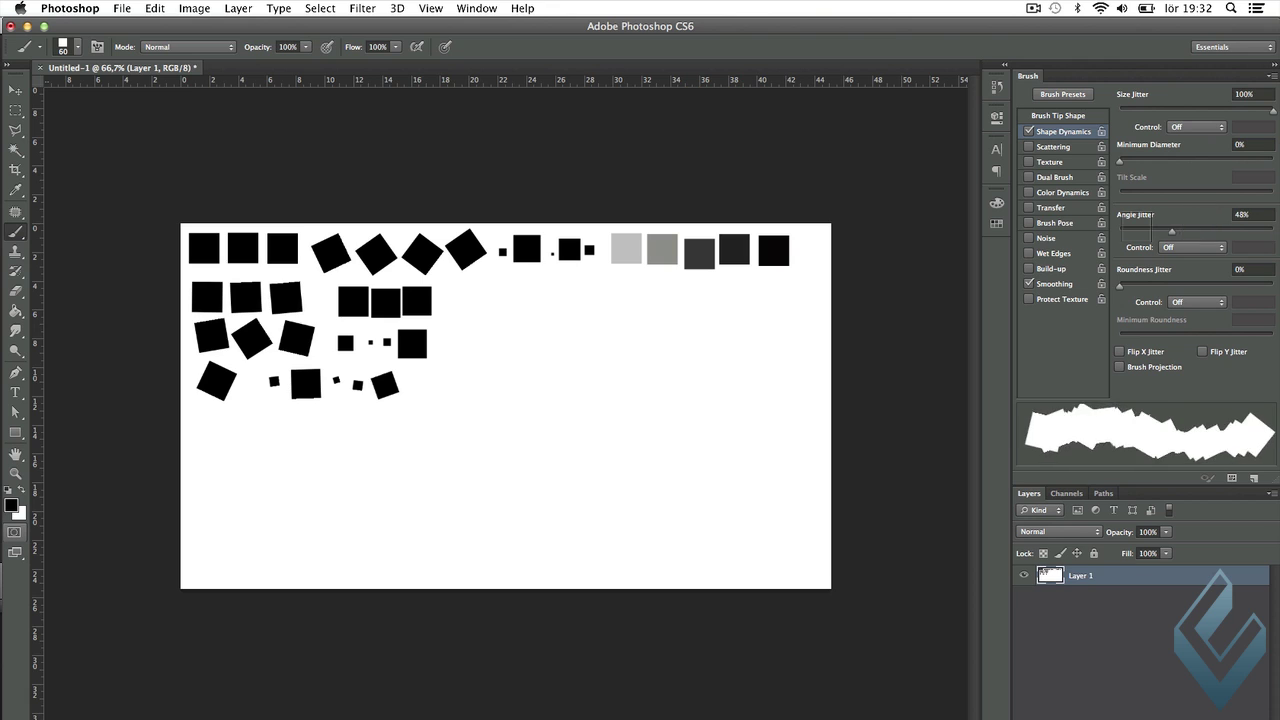
pyautogui.moveTo(1201, 229); pyautogui.dragTo(1058, 229)
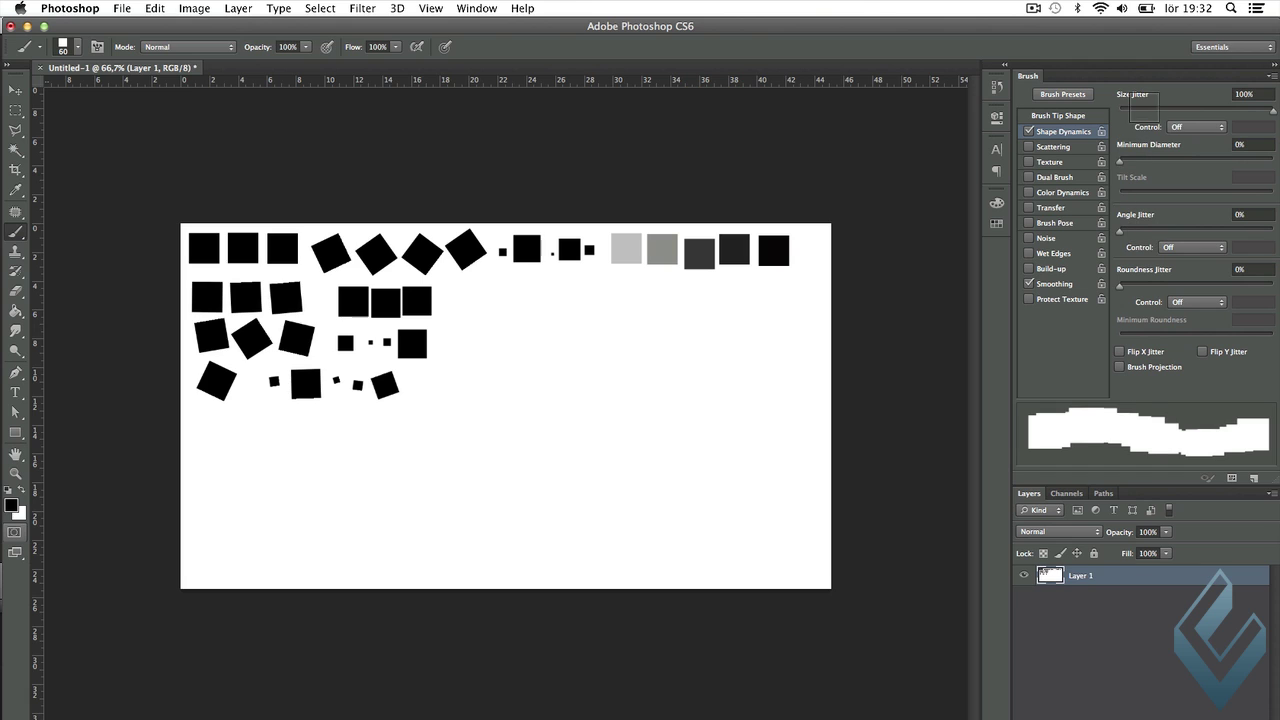
# - Set size jitter to 0% and enable Transfer
pyautogui.click(1131, 110)
pyautogui.moveTo(1121, 93); pyautogui.dragTo(1083, 94)
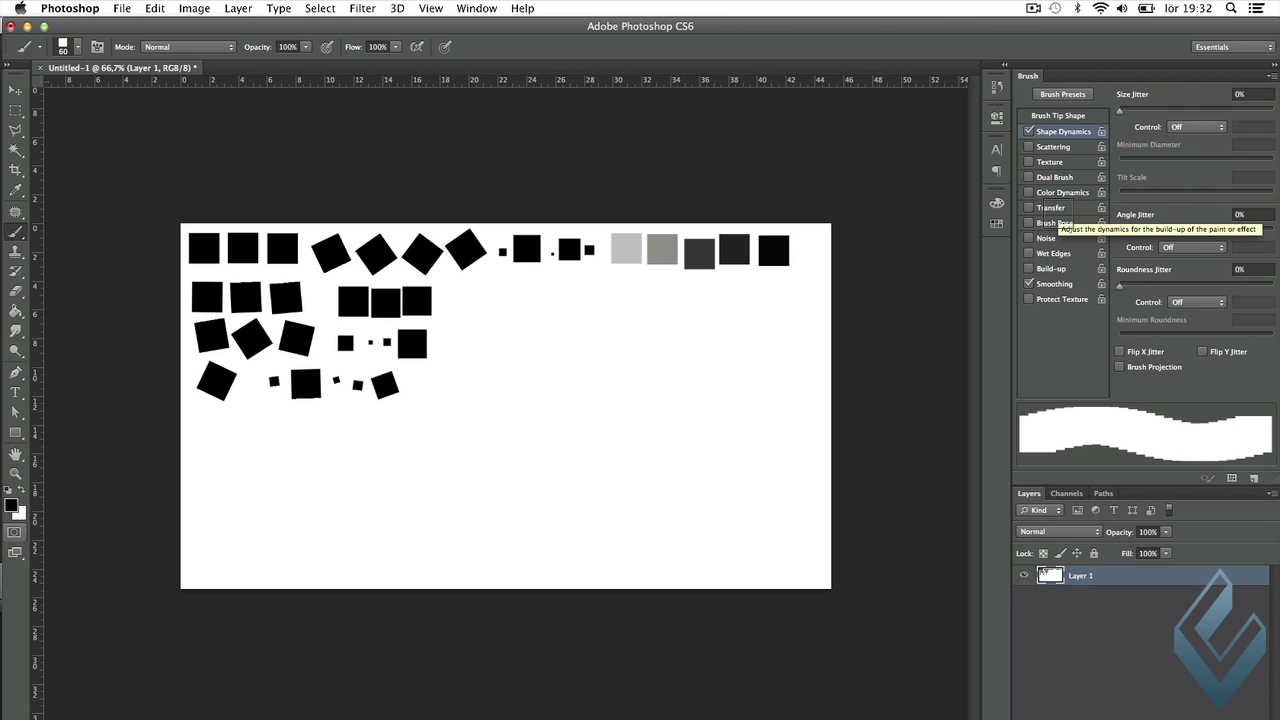
pyautogui.click(1052, 208)
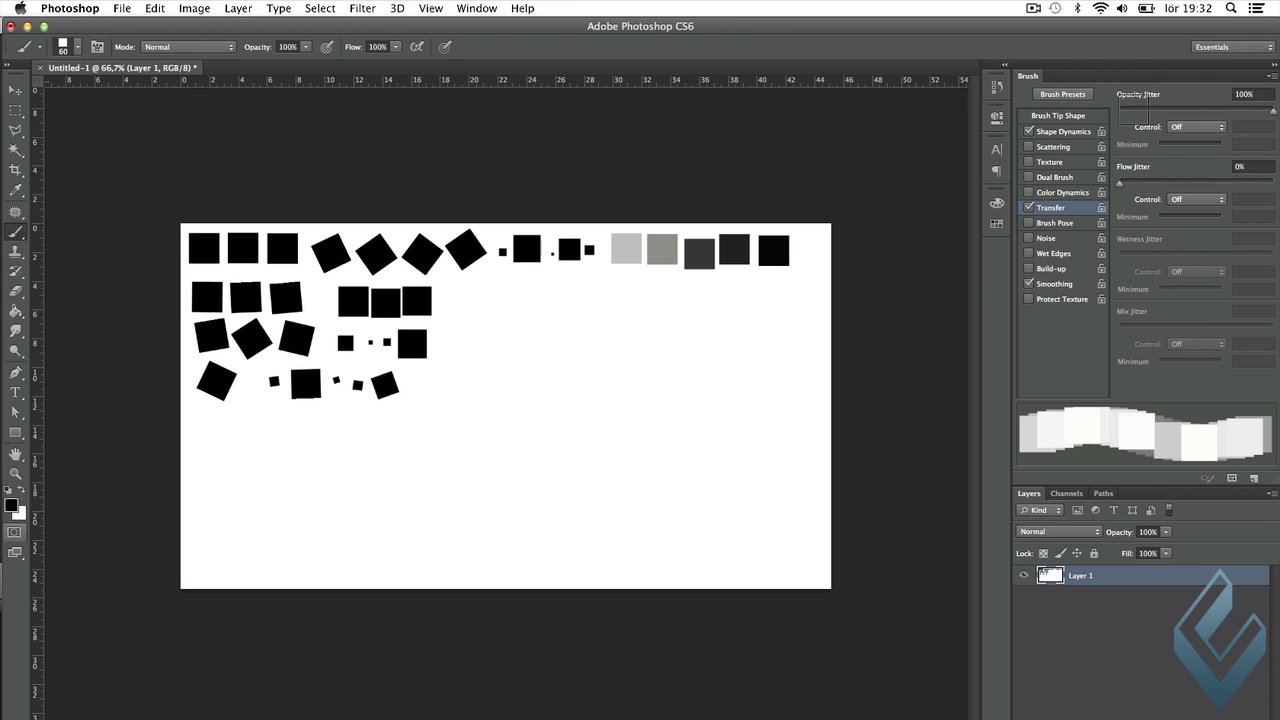
# - Set opacity jitter to 6% with control Off and stamp three nearly opaque squares
pyautogui.moveTo(1272, 110)
pyautogui.mouseDown()
pyautogui.moveTo(1121, 110)
pyautogui.moveTo(1145, 110)
pyautogui.mouseUp()
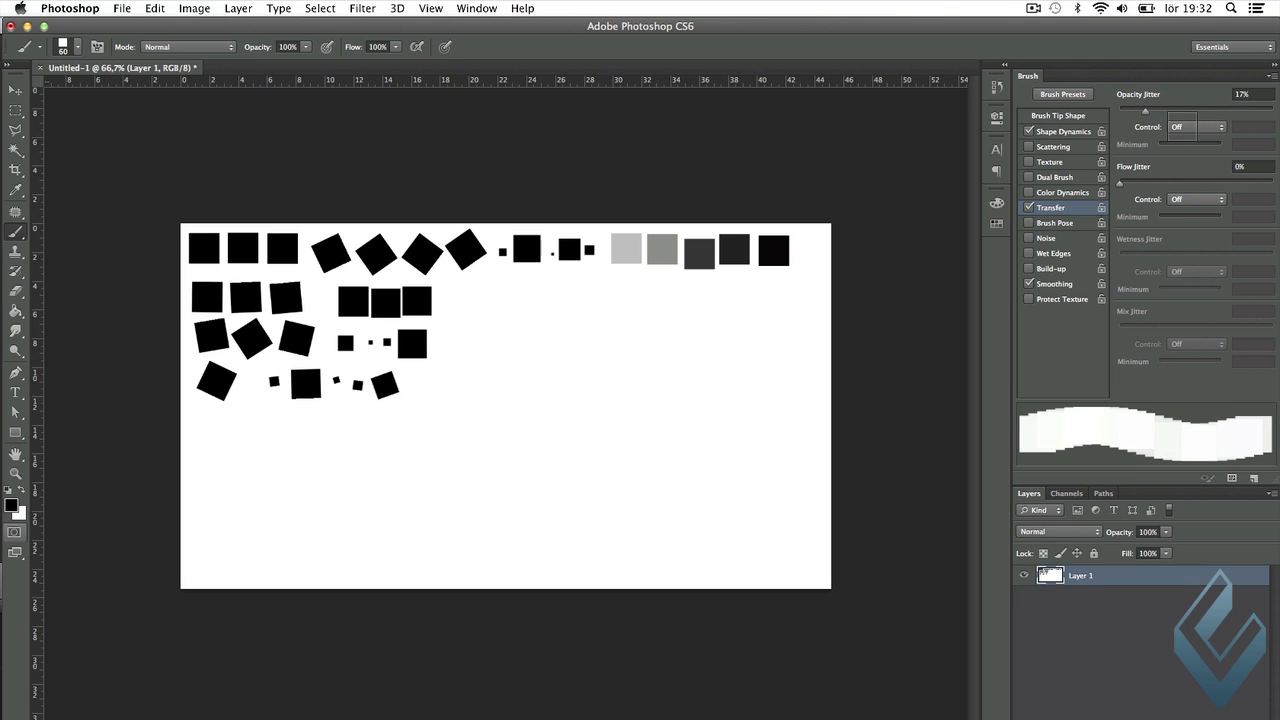
pyautogui.click(1180, 127)
pyautogui.click(1180, 126)
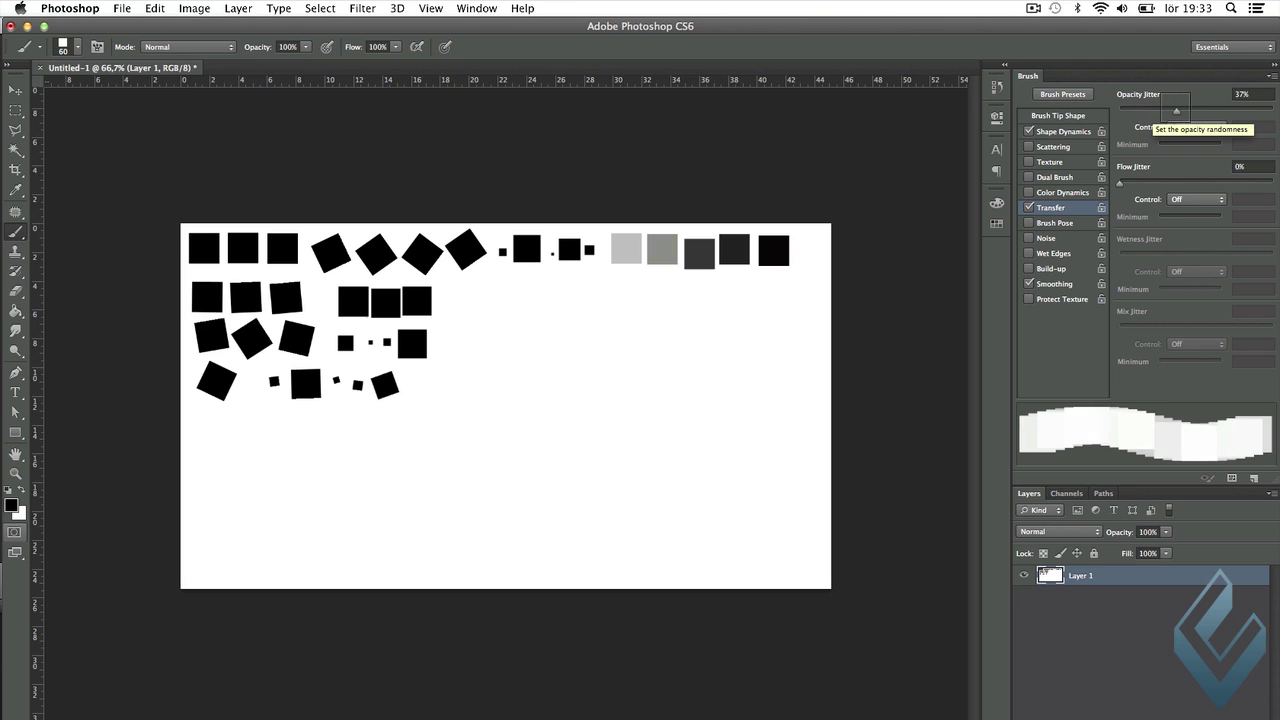
pyautogui.moveTo(1147, 110); pyautogui.dragTo(1128, 110)
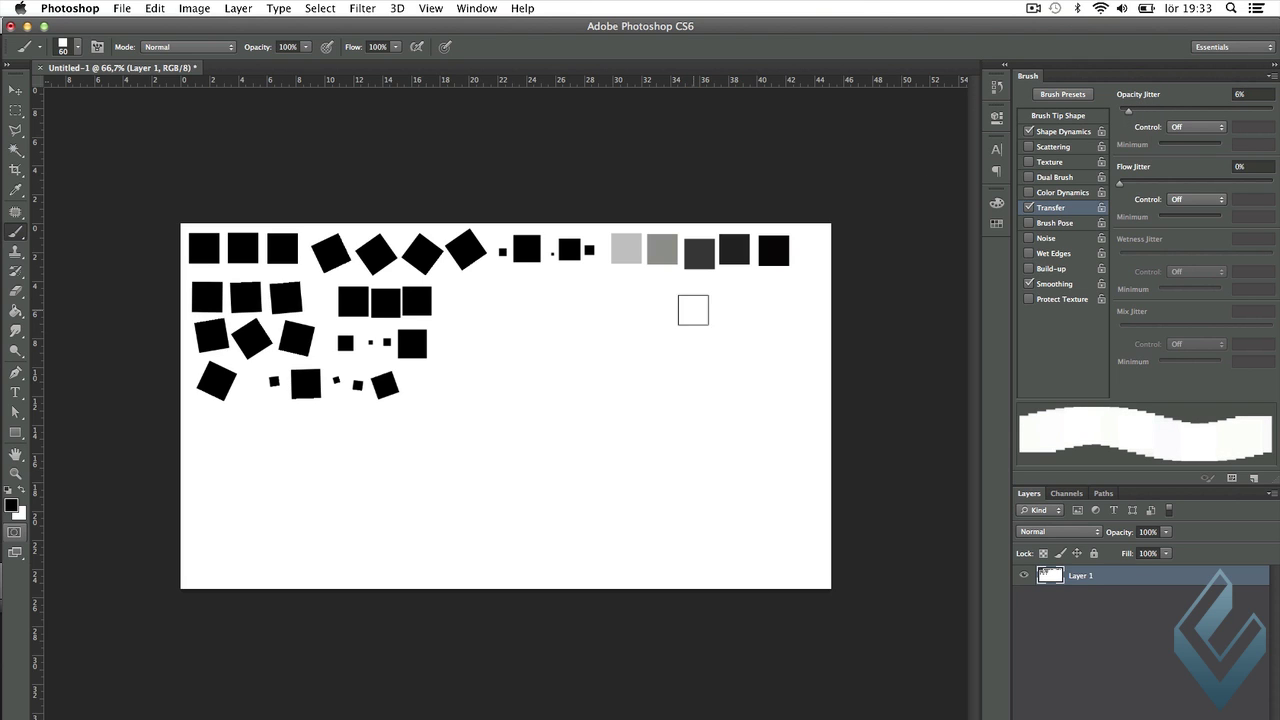
pyautogui.click(457, 307)
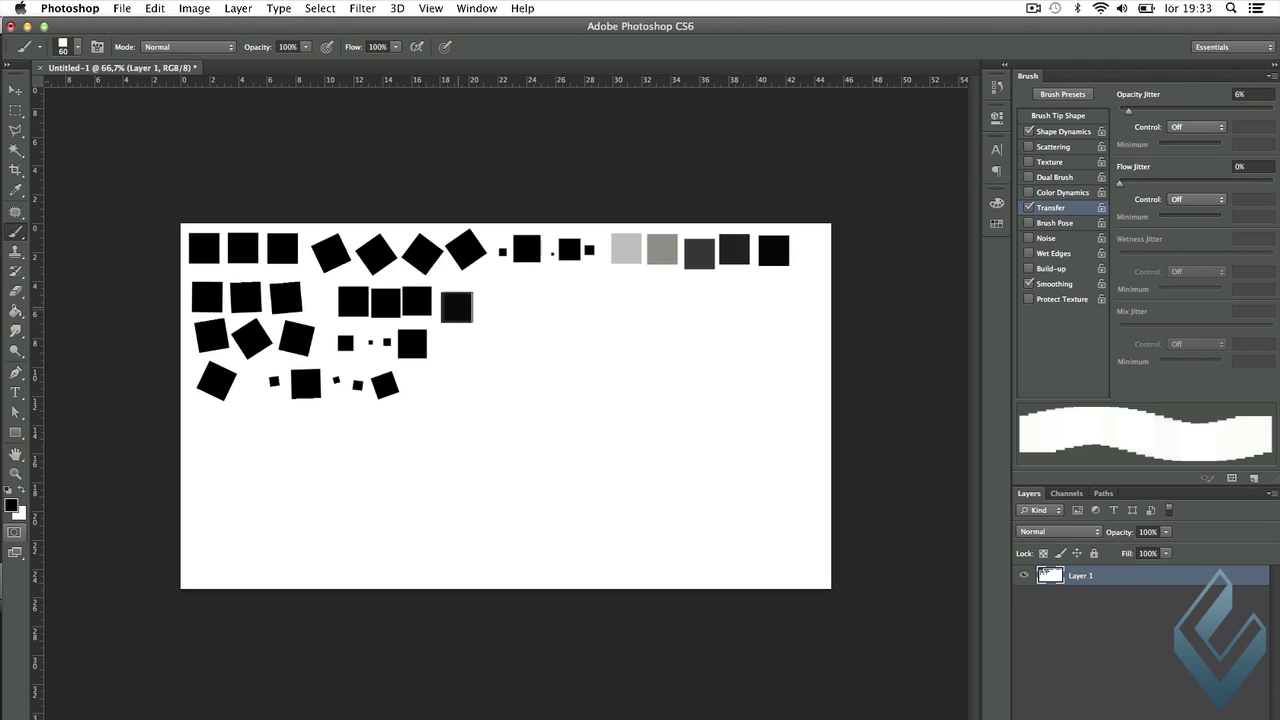
pyautogui.click(489, 307)
pyautogui.click(531, 303)
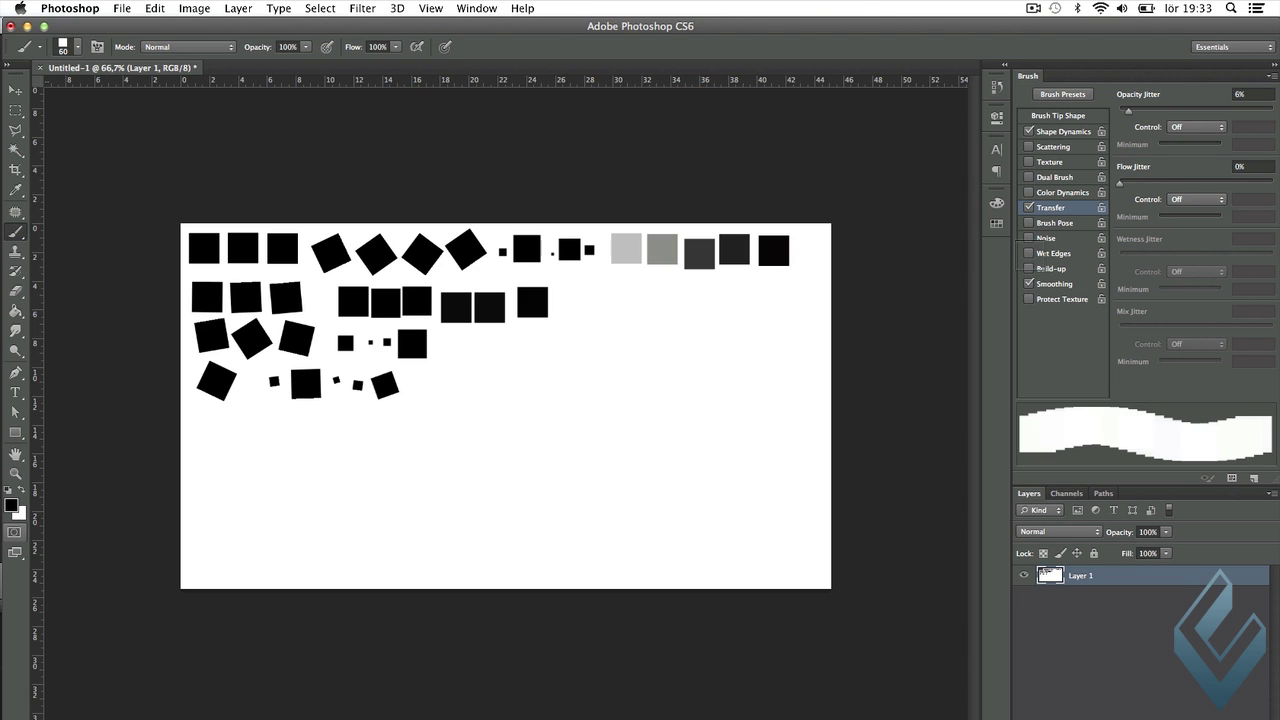
# - Set opacity jitter to 100% and stamp two rows of three squares in varying greys
pyautogui.moveTo(1122, 96); pyautogui.dragTo(1268, 140)
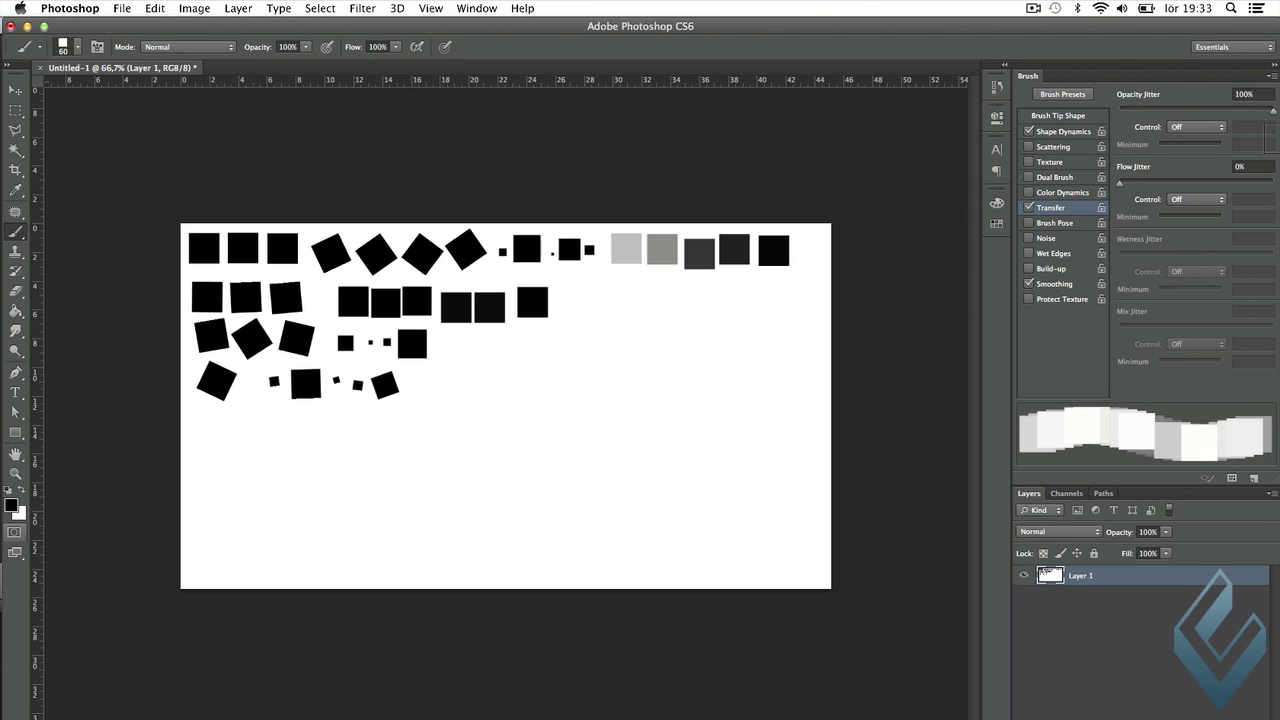
pyautogui.click(461, 350)
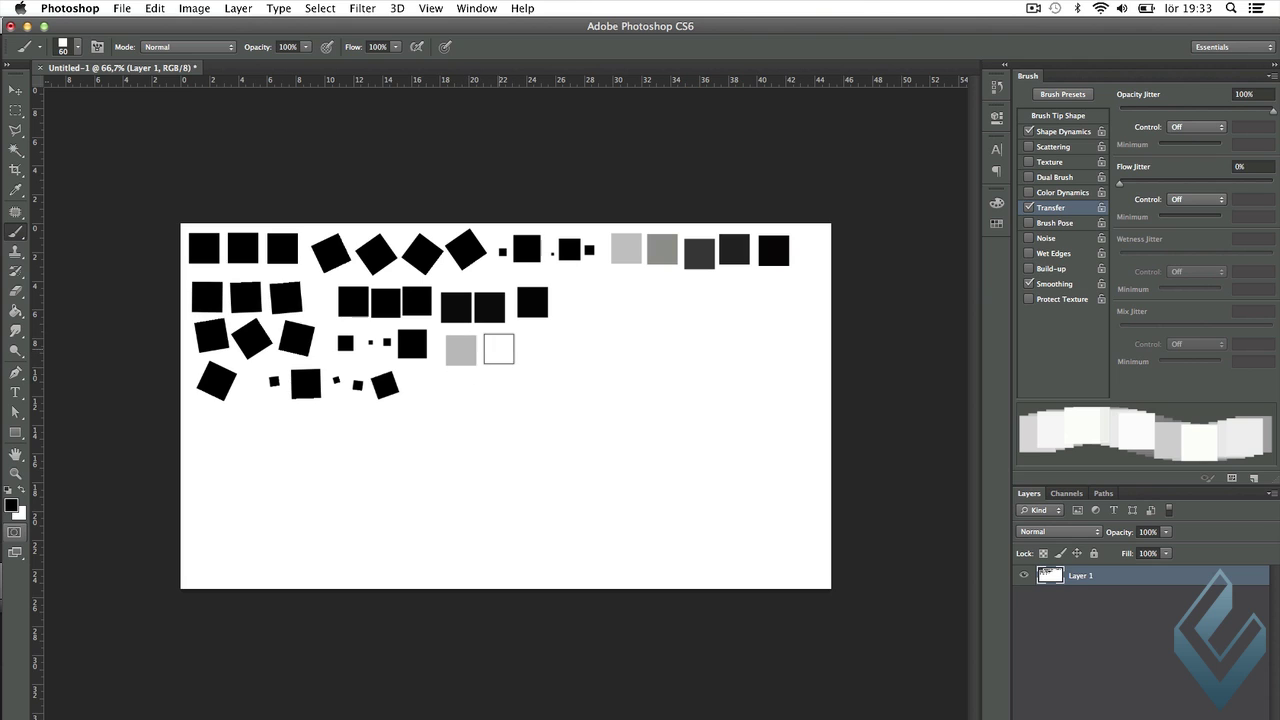
pyautogui.click(499, 349)
pyautogui.click(539, 351)
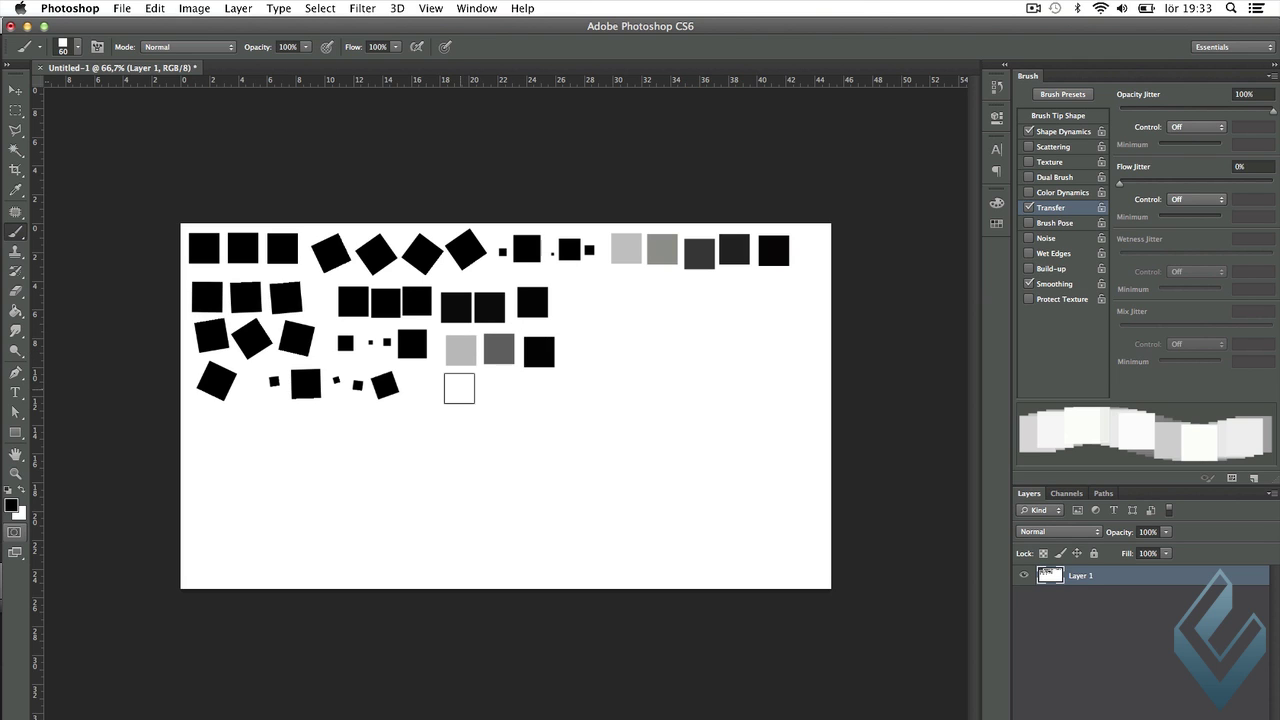
pyautogui.click(459, 388)
pyautogui.click(501, 393)
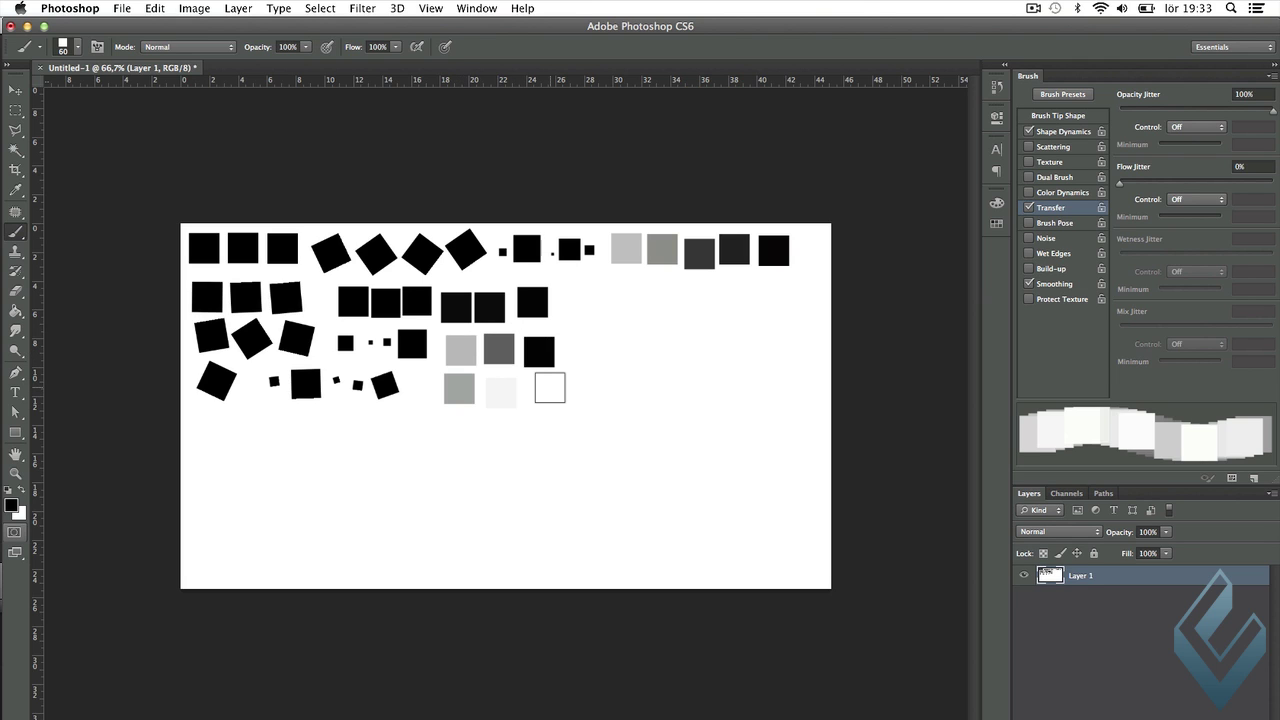
pyautogui.click(549, 389)
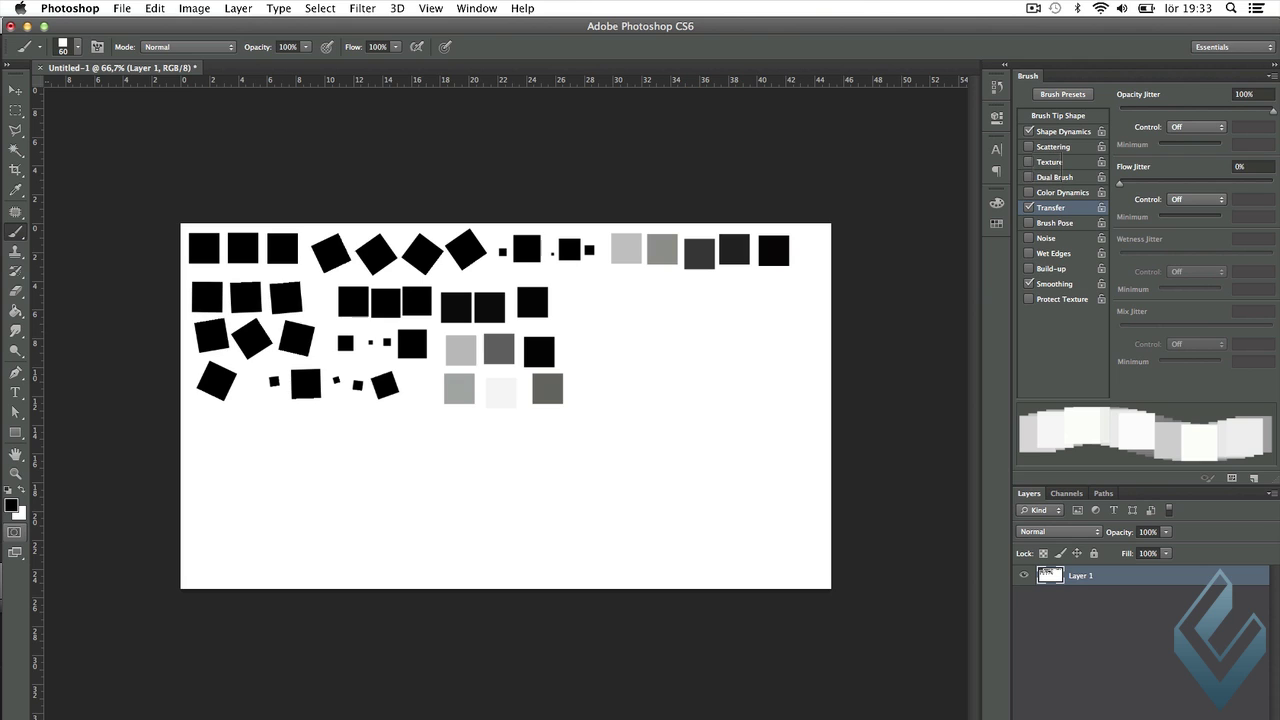
pyautogui.click(1048, 162)
pyautogui.click(679, 349)
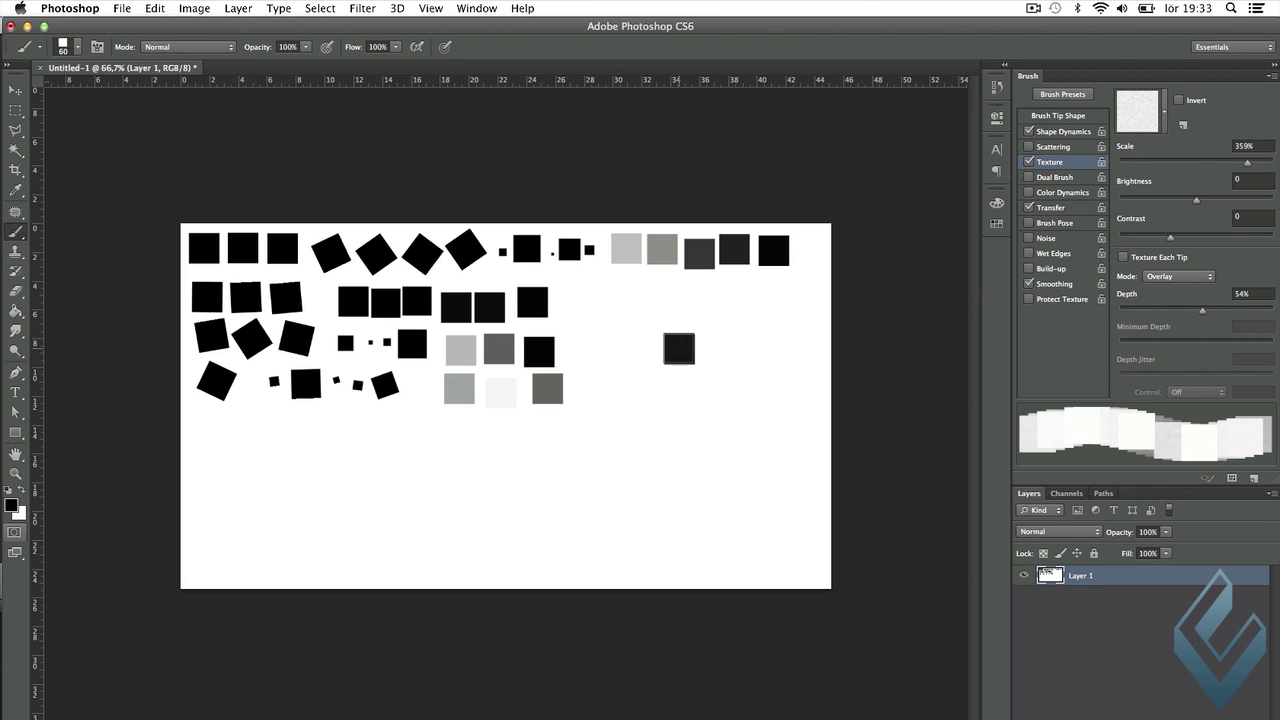
pyautogui.press('super+z')
pyautogui.click(1029, 162)
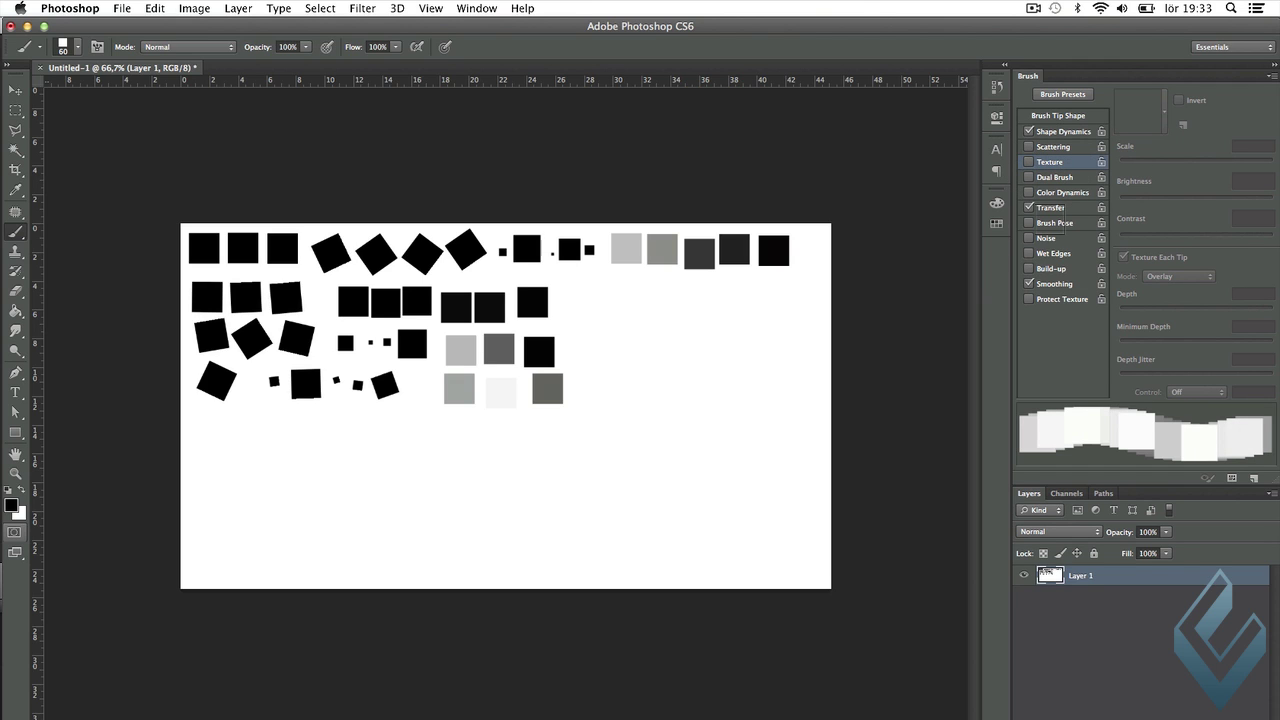
pyautogui.click(489, 307)
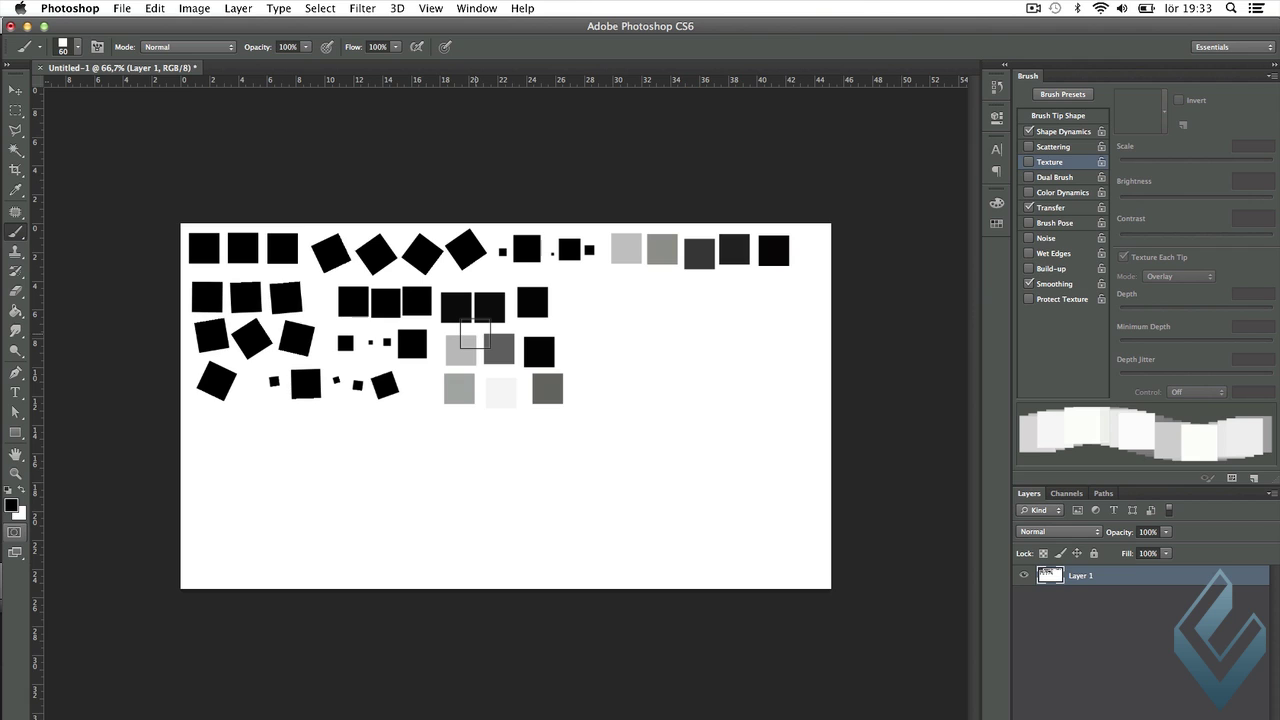